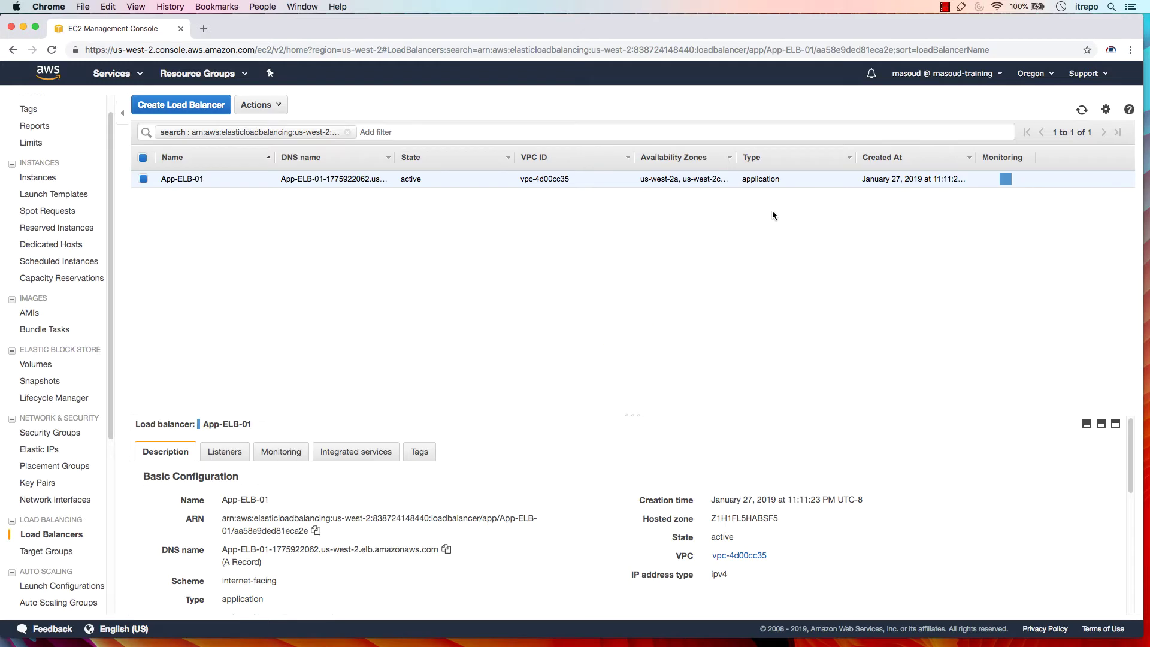
Start creating a Network Load Balancer and name it MyNetworkELB.
{"action": "left_click", "coordinate": [196, 110]}
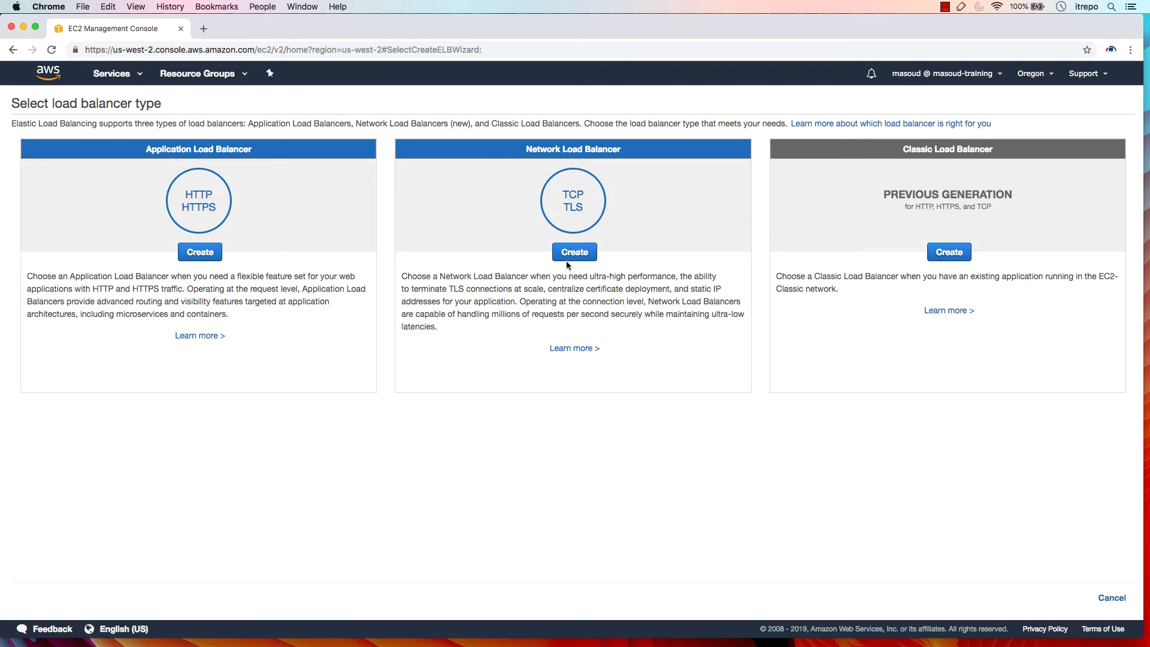
{"action": "left_click", "coordinate": [569, 254]}
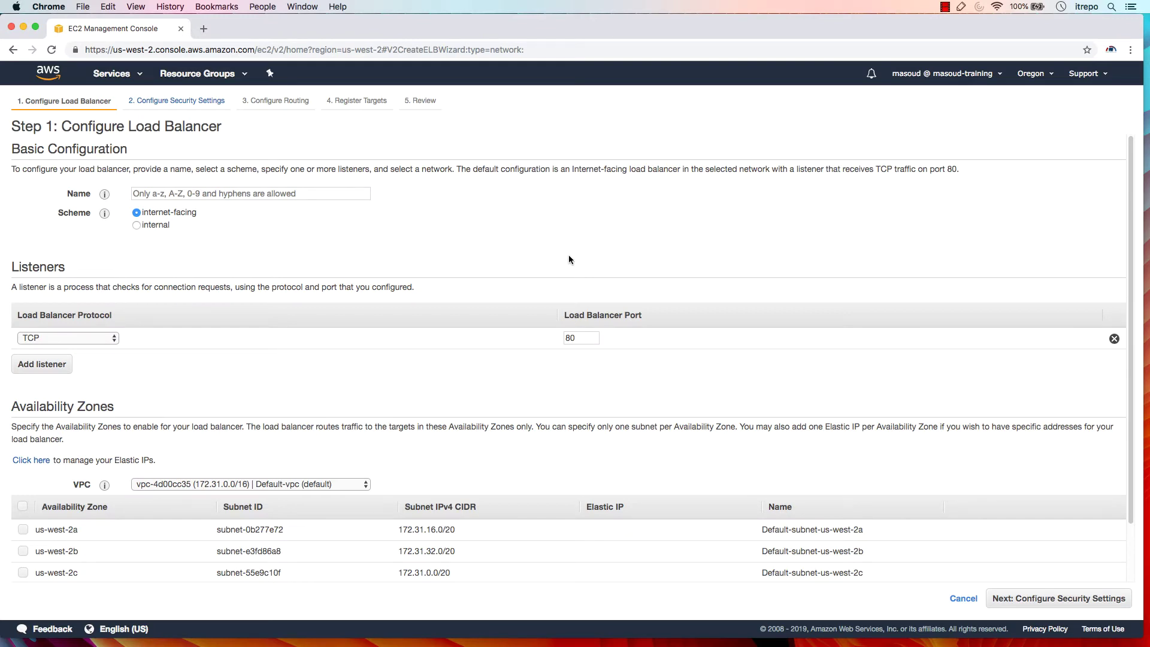
{"action": "left_click", "coordinate": [203, 193]}
{"action": "type", "text": "M"}
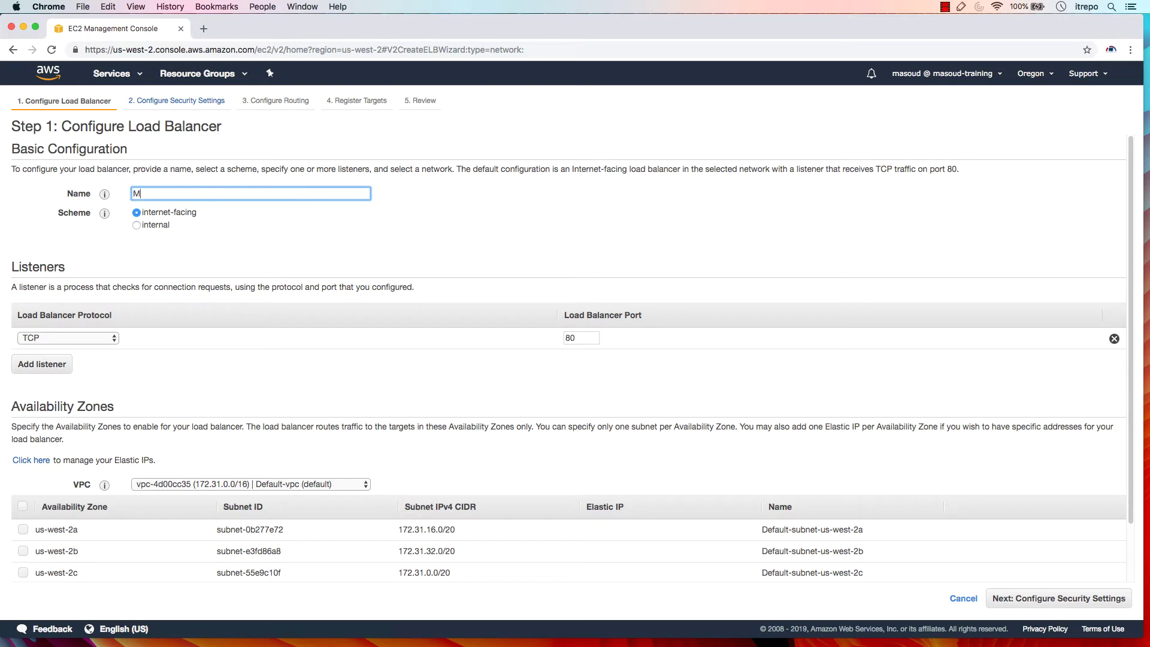
{"action": "type", "text": "yNetworkELB"}
Try TLS (Secure TCP) as the listener protocol and switch it back to TCP.
{"action": "left_click", "coordinate": [66, 339]}
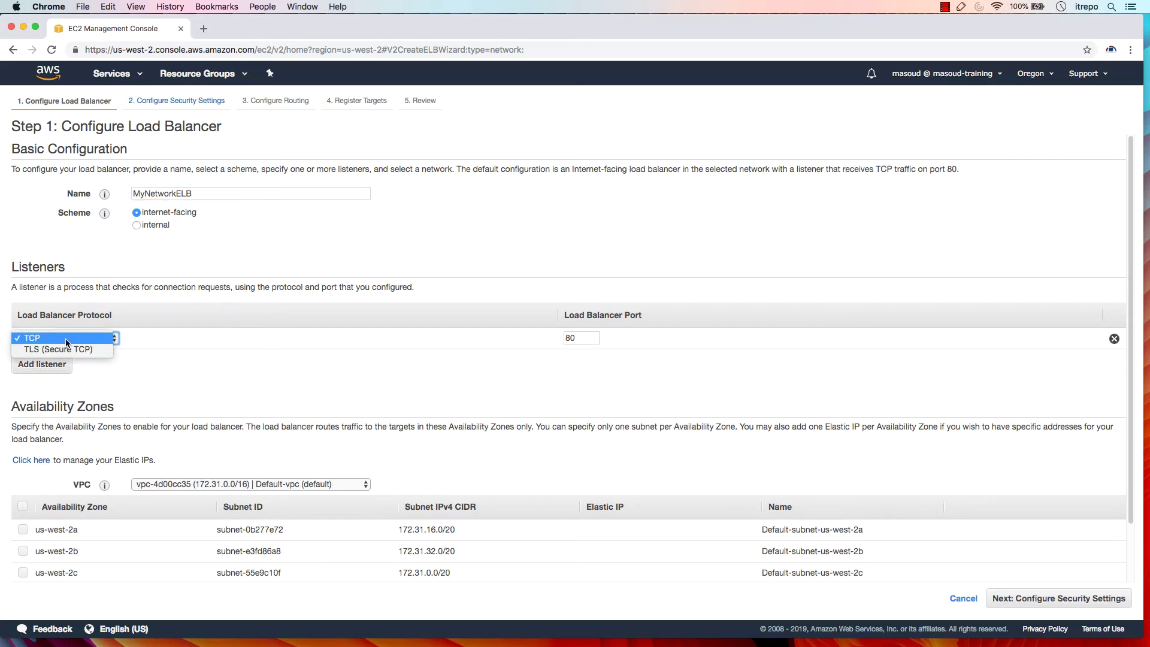
{"action": "left_click", "coordinate": [66, 342]}
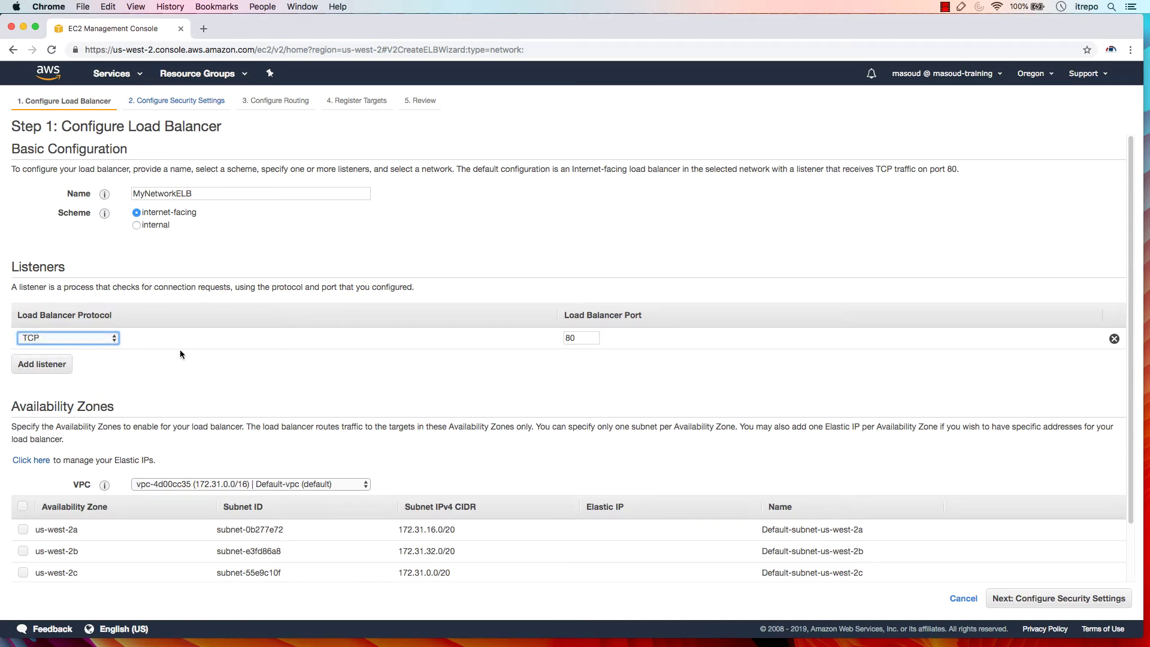
{"action": "left_click", "coordinate": [51, 339]}
{"action": "left_click", "coordinate": [51, 351]}
{"action": "left_click", "coordinate": [99, 339]}
{"action": "left_click", "coordinate": [99, 328]}
Try port 22 for the TCP listener and restore it to port 80.
{"action": "left_click_drag", "start_coordinate": [585, 338], "coordinate": [544, 338]}
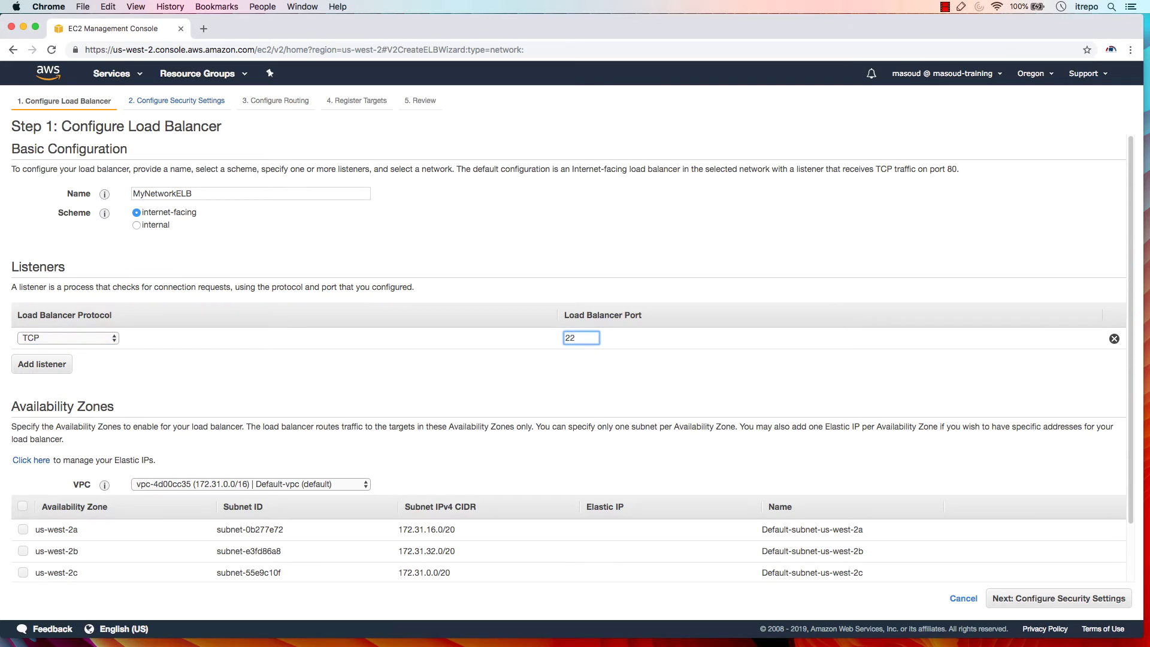
{"action": "key", "text": "BackSpace"}
{"action": "key", "text": "BackSpace"}
{"action": "type", "text": "80"}
Enable all three availability zones and tag the load balancer with key name and value mynetworkelb.
{"action": "scroll", "coordinate": [547, 338], "scroll_direction": "down", "scroll_amount": 2}
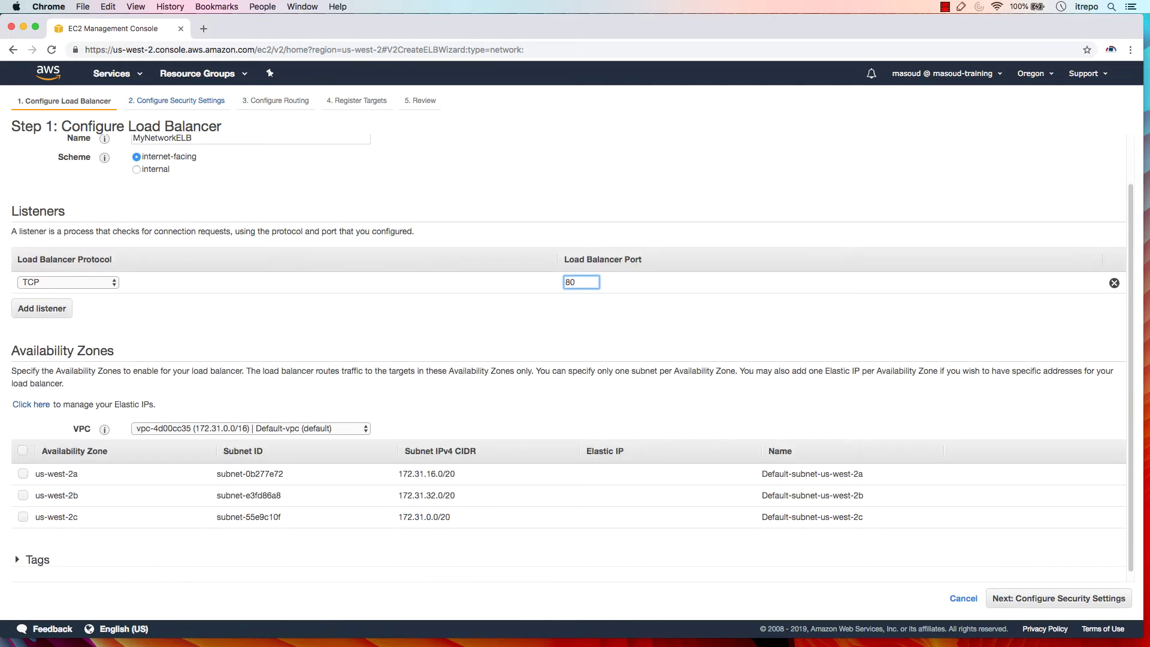
{"action": "left_click", "coordinate": [22, 451]}
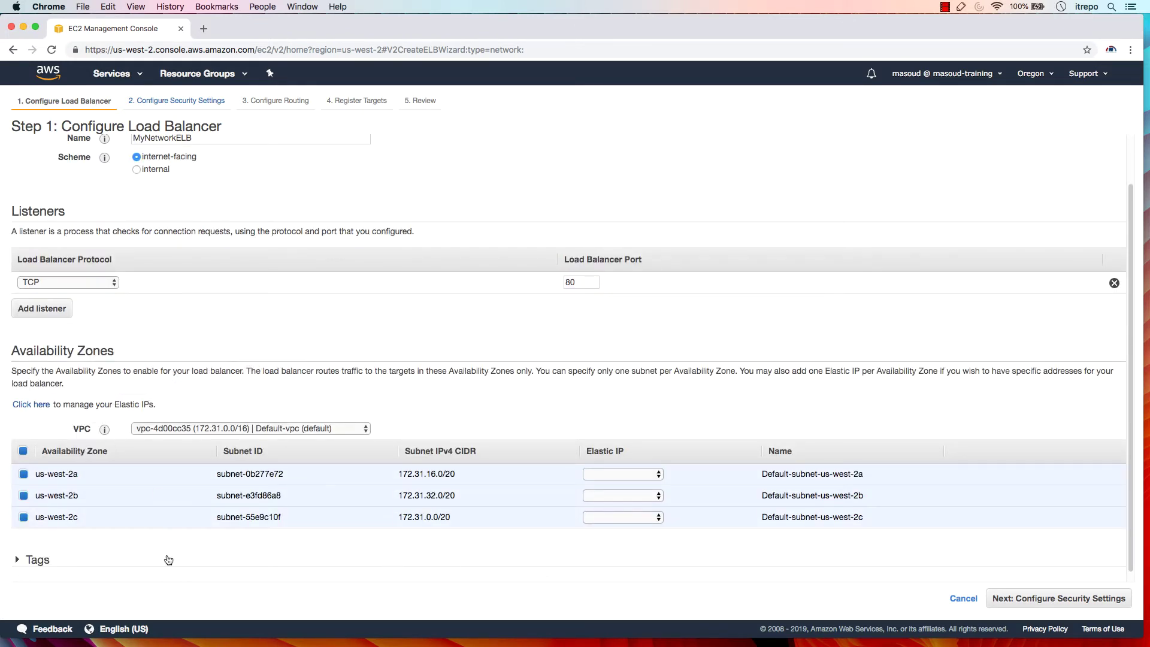
{"action": "left_click", "coordinate": [17, 559]}
{"action": "left_click", "coordinate": [46, 523]}
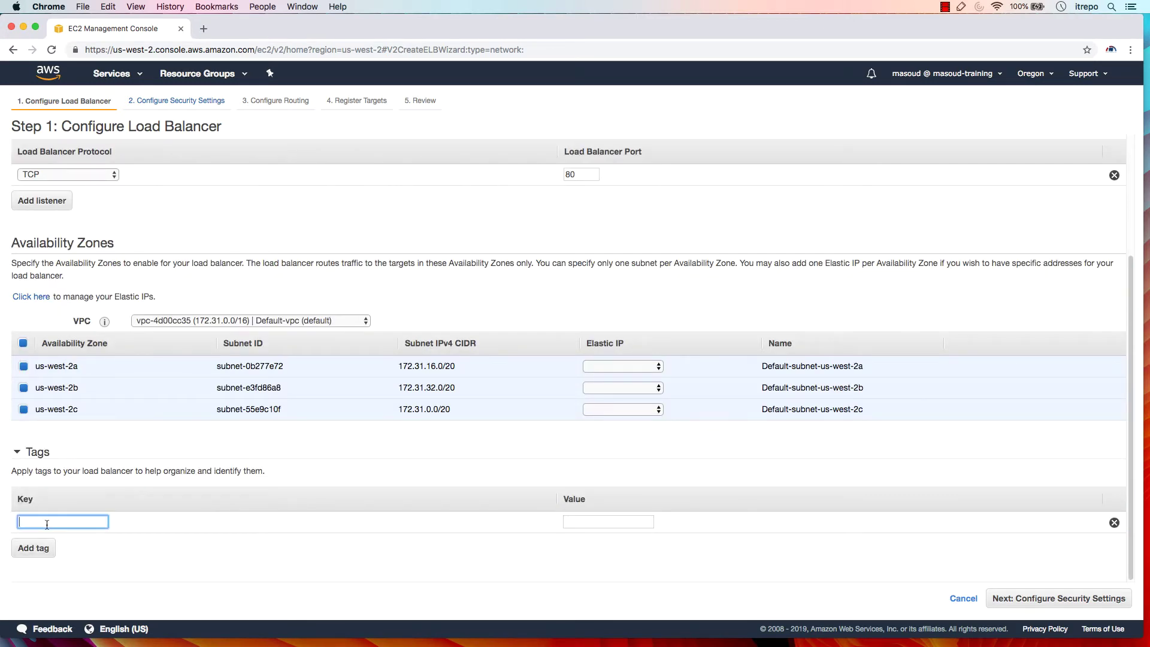
{"action": "type", "text": "name"}
{"action": "key", "text": "Tab"}
{"action": "type", "text": "m"}
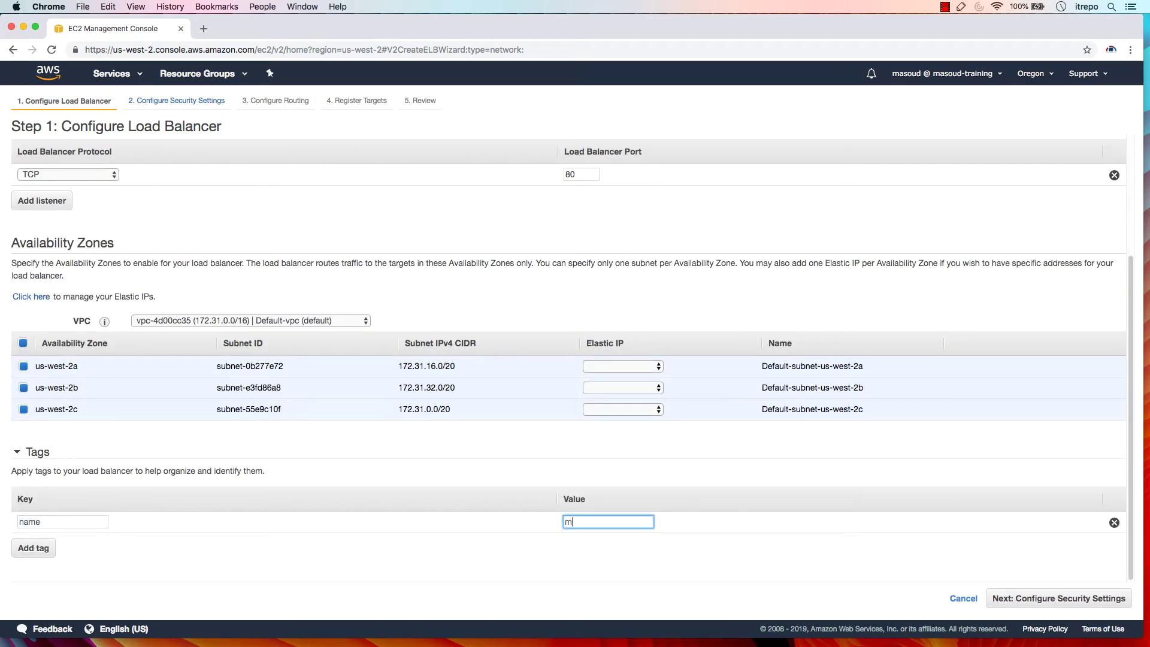
{"action": "type", "text": "ye"}
{"action": "key", "text": "BackSpace"}
{"action": "type", "text": "netwo"}
{"action": "type", "text": "rk"}
{"action": "type", "text": "elb"}
{"action": "key", "text": "BackSpace"}
{"action": "type", "text": "b"}
Continue to routing without a secure listener and name the new TCP target group MyNetworkELBTarget.
{"action": "left_click", "coordinate": [1076, 603]}
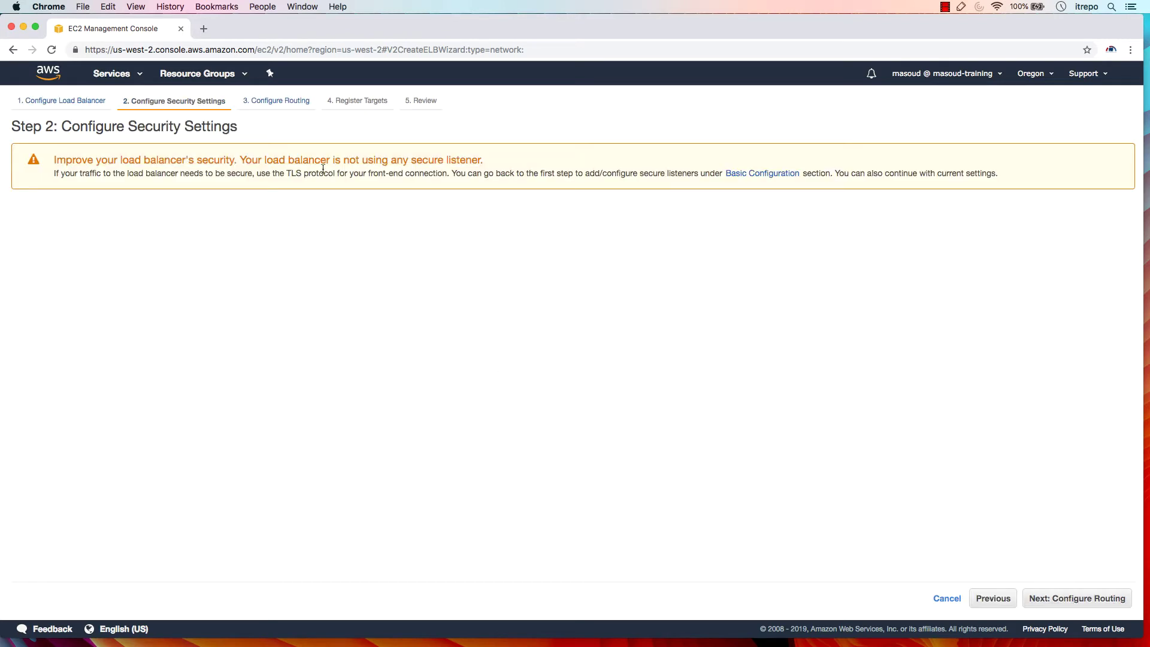
{"action": "left_click", "coordinate": [1085, 601]}
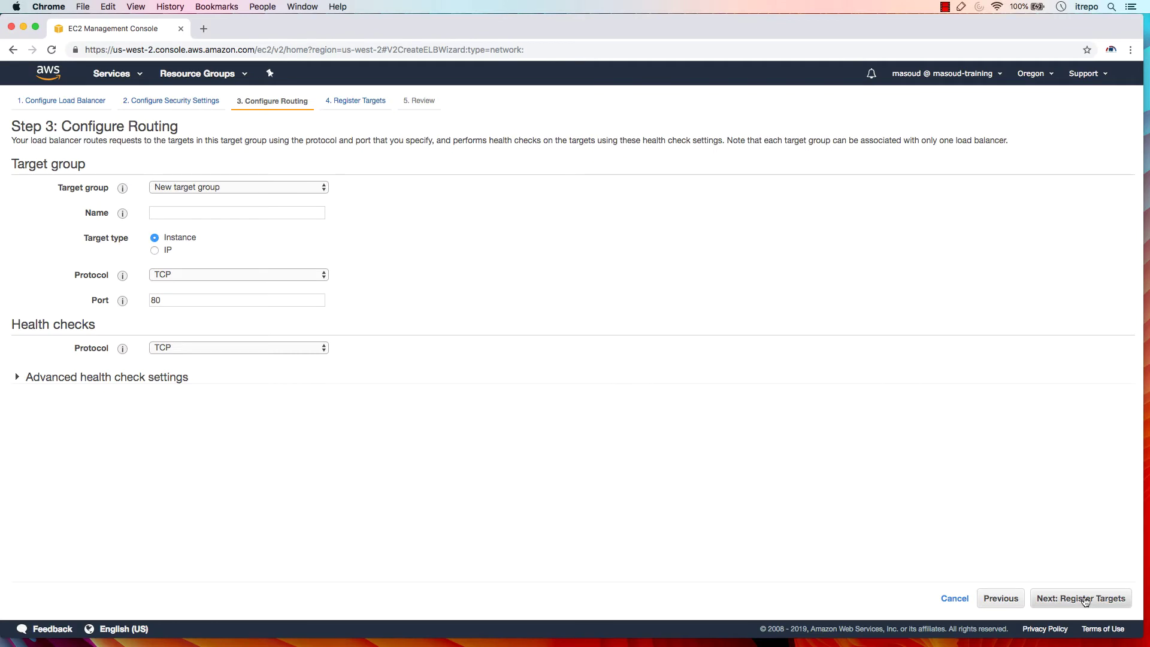
{"action": "left_click", "coordinate": [166, 212]}
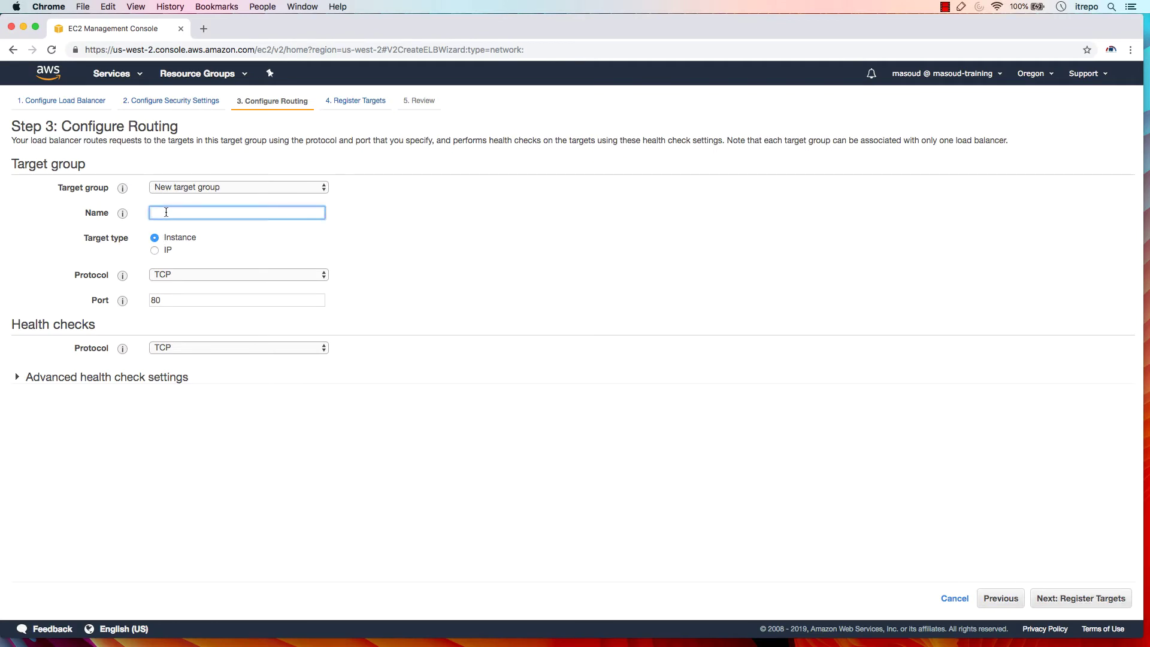
{"action": "type", "text": "MyNetworkELBTarget"}
{"action": "left_click", "coordinate": [190, 274]}
{"action": "left_click", "coordinate": [190, 274]}
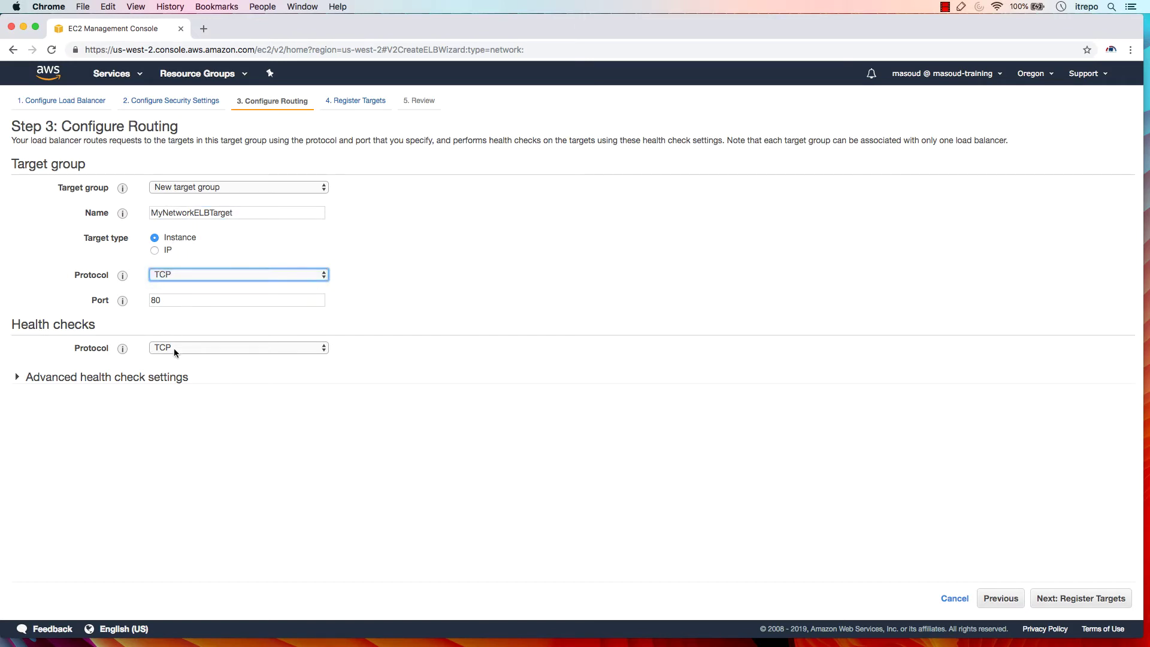
Examine the advanced health check settings, including the port options, healthy threshold and timeout.
{"action": "left_click", "coordinate": [16, 378]}
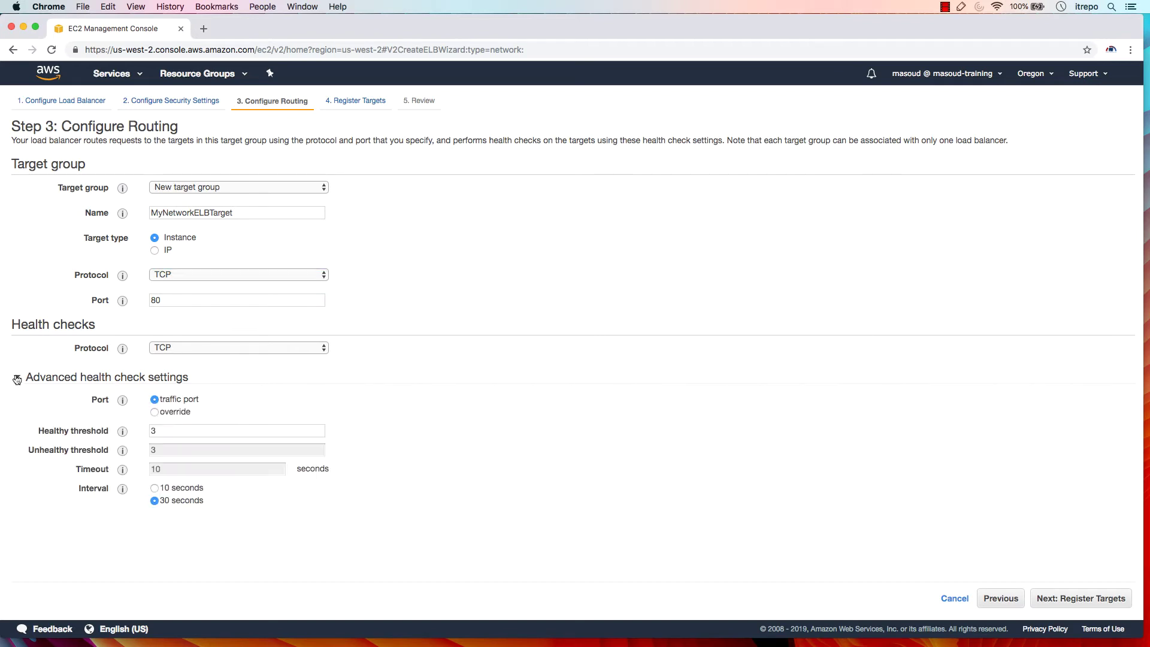
{"action": "left_click", "coordinate": [175, 412]}
{"action": "left_click", "coordinate": [177, 402]}
{"action": "mouse_move", "coordinate": [123, 431]}
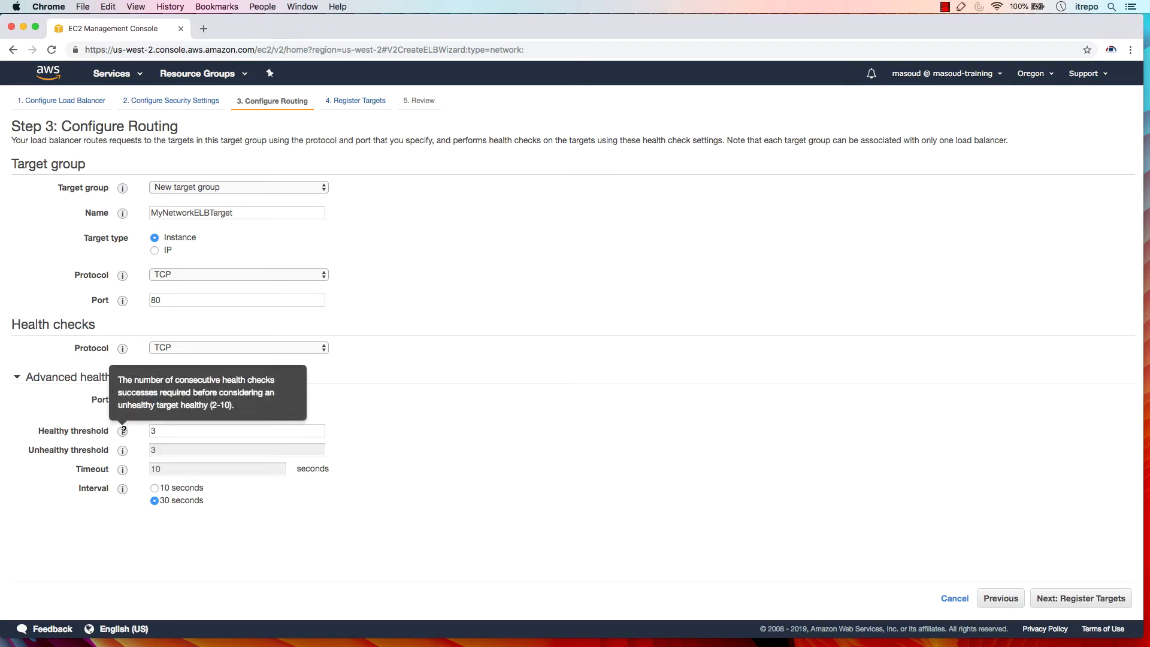
{"action": "mouse_move", "coordinate": [123, 468]}
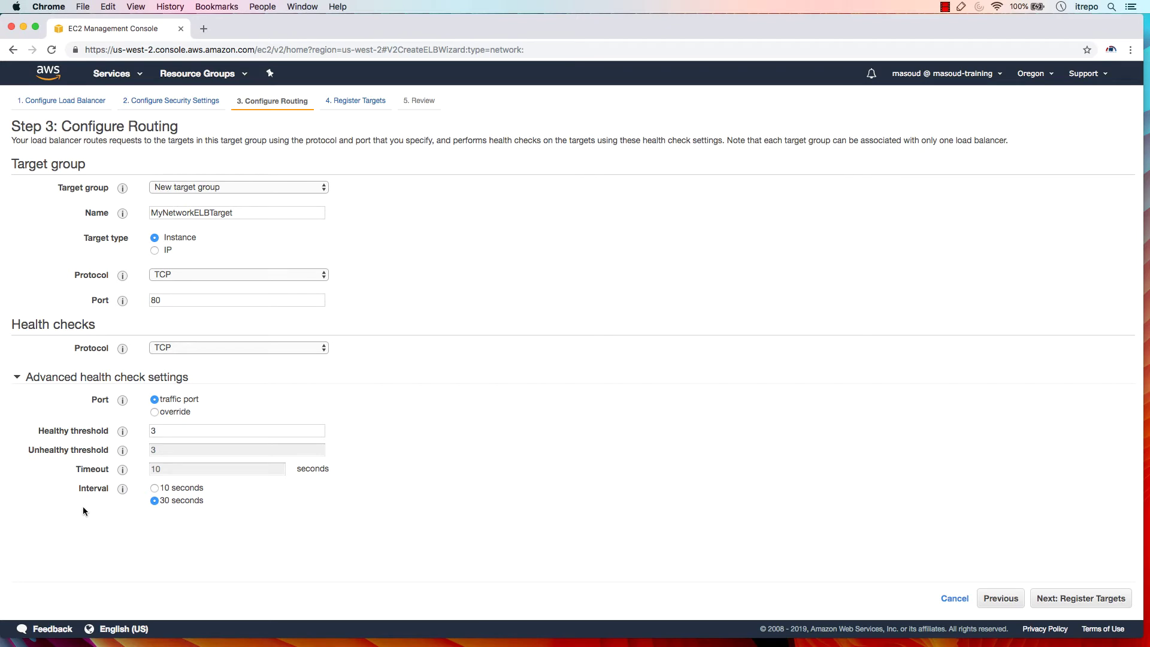
Create the network load balancer without registering any targets and return to the load balancer list.
{"action": "left_click", "coordinate": [1077, 602]}
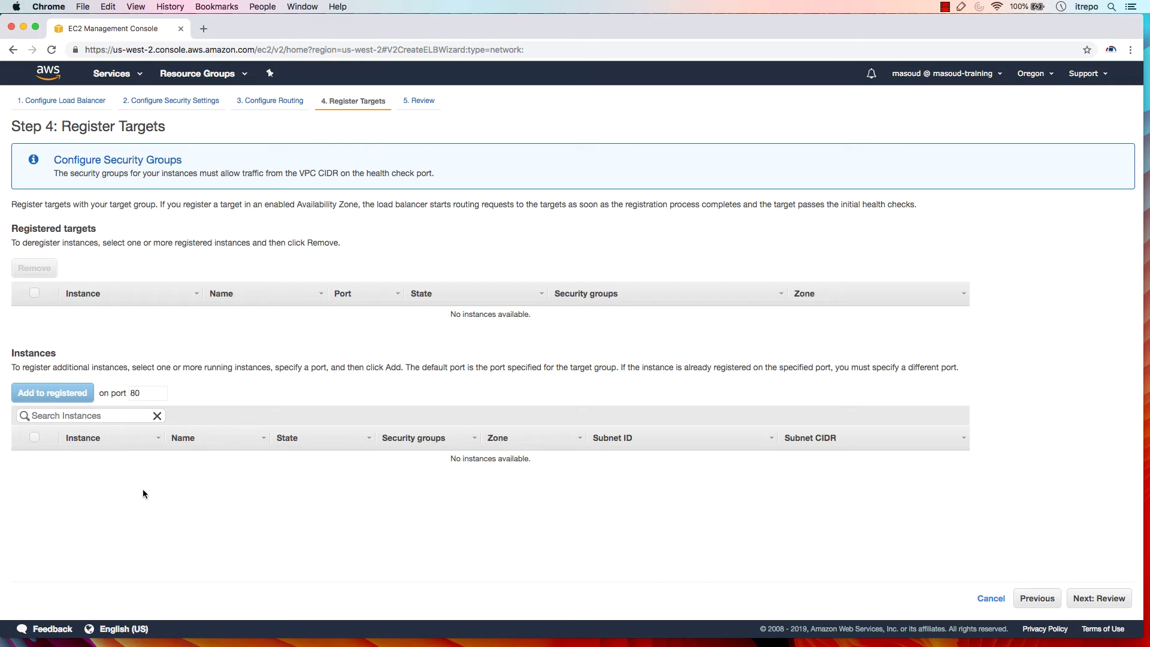
{"action": "left_click", "coordinate": [1100, 597]}
{"action": "left_click", "coordinate": [1103, 604]}
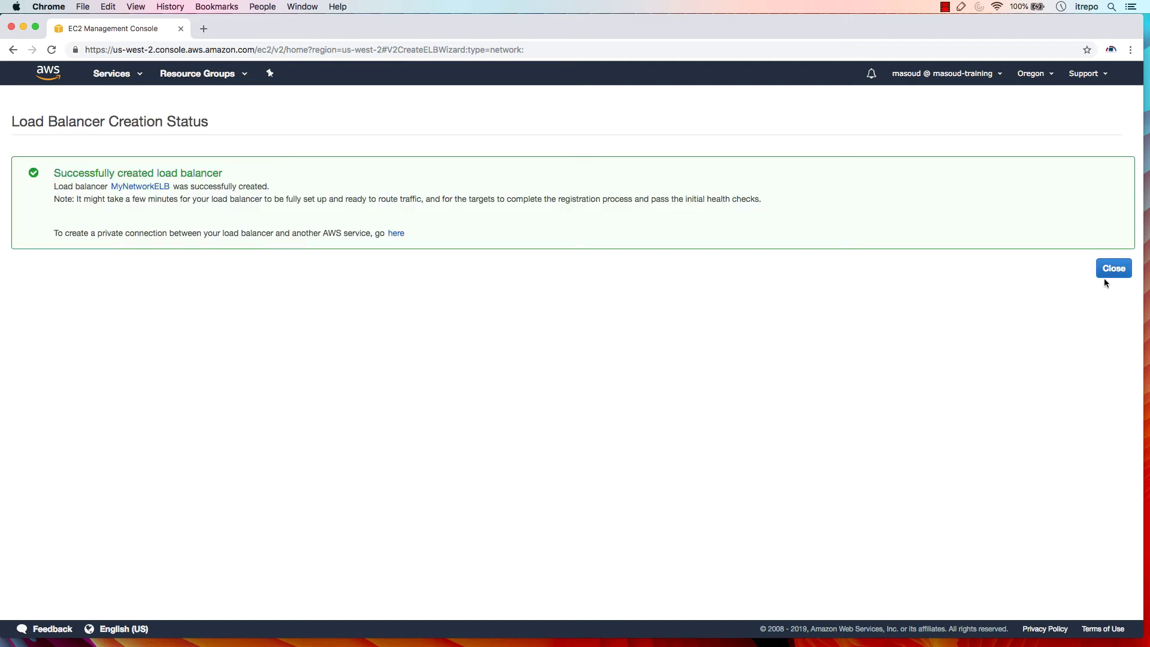
{"action": "left_click", "coordinate": [1112, 269]}
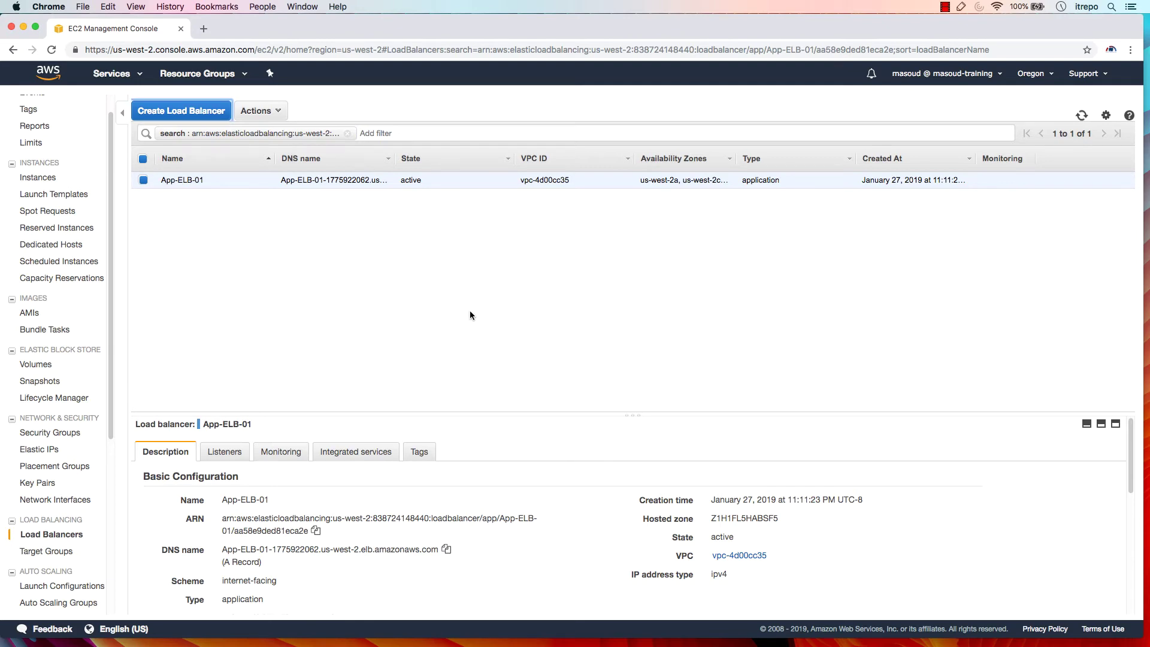
Start creating a Classic Load Balancer named MyClassicELB inside the default VPC.
{"action": "left_click", "coordinate": [174, 113]}
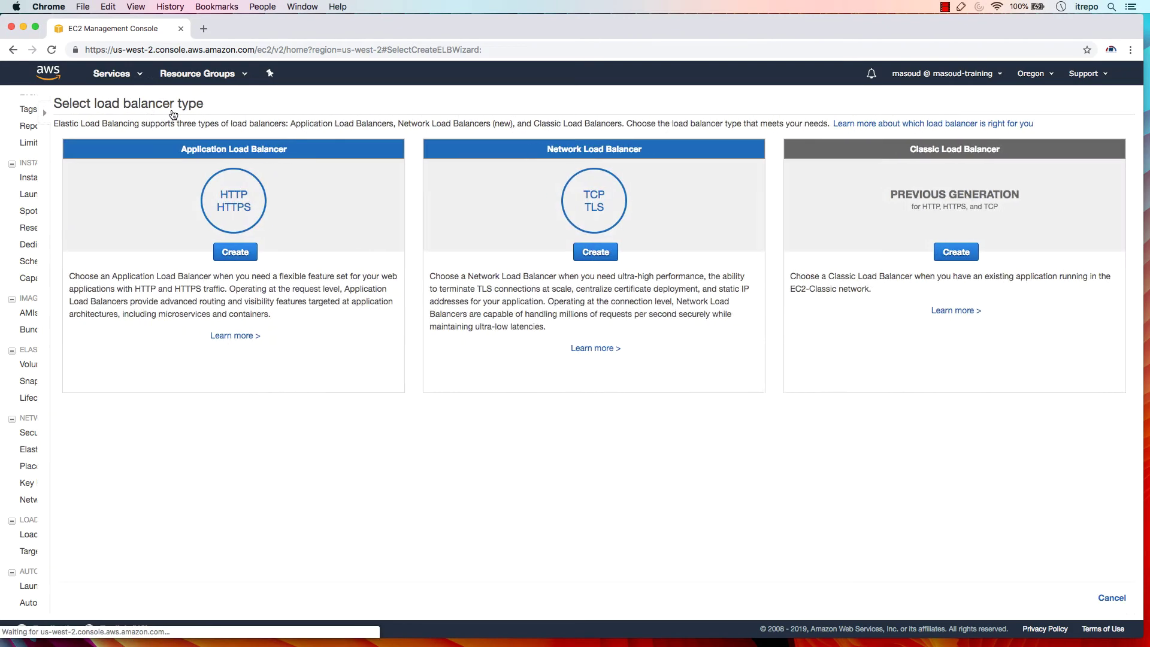
{"action": "left_click", "coordinate": [951, 252]}
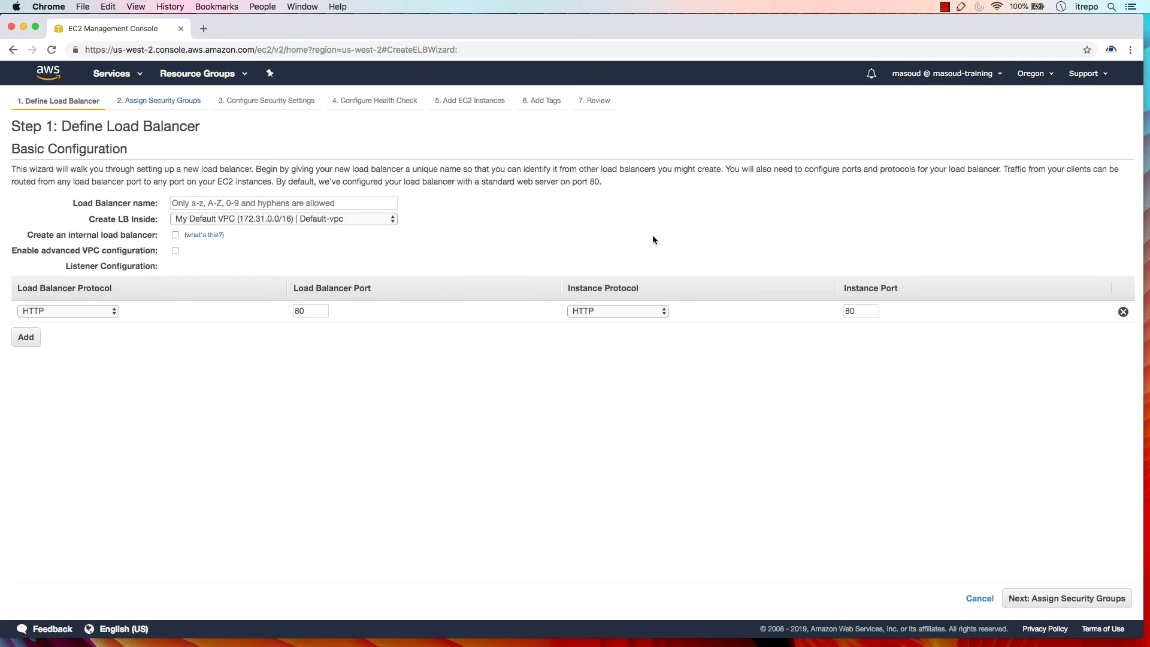
{"action": "left_click", "coordinate": [182, 203]}
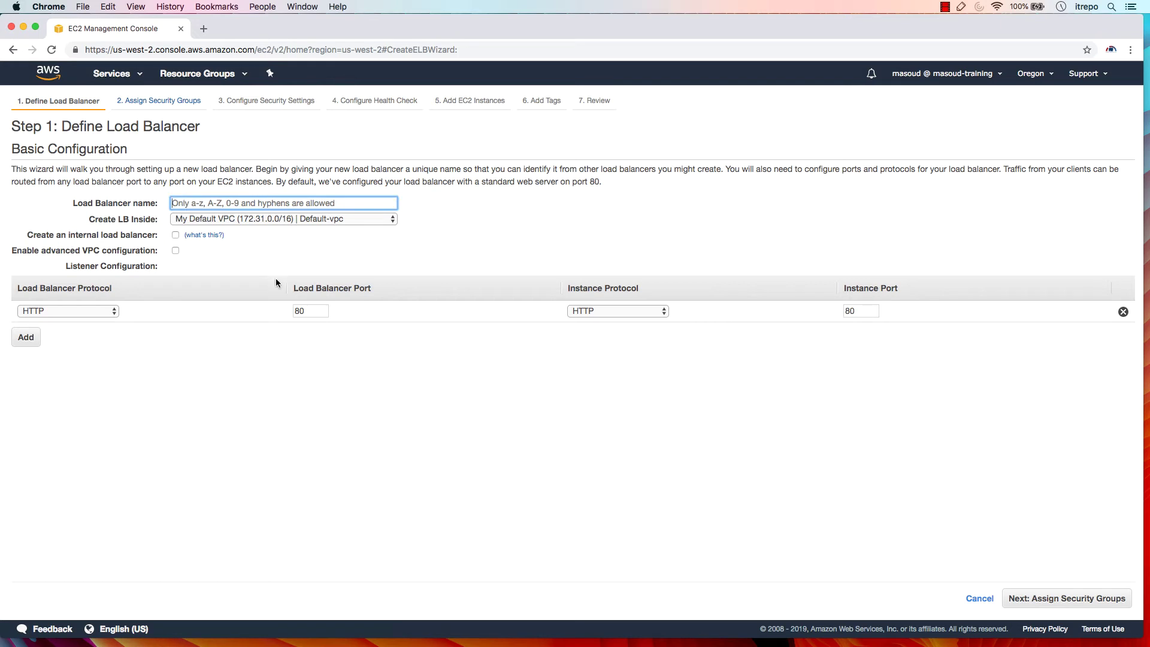
{"action": "type", "text": "MyClassi"}
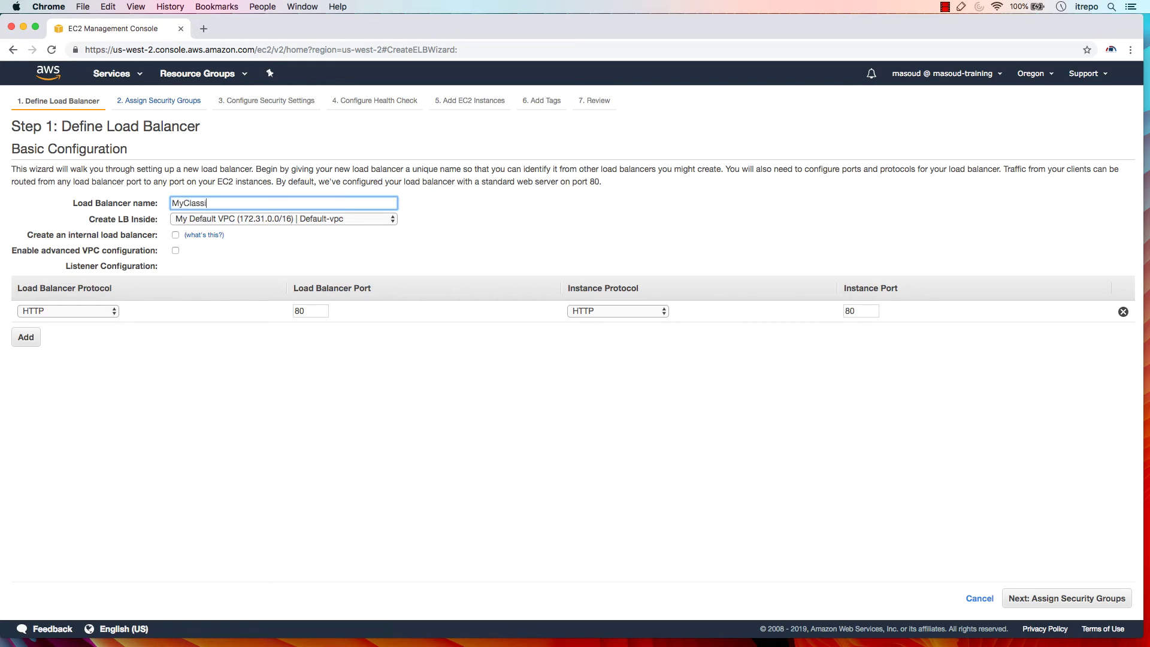
{"action": "type", "text": "cELB"}
{"action": "left_click", "coordinate": [372, 218]}
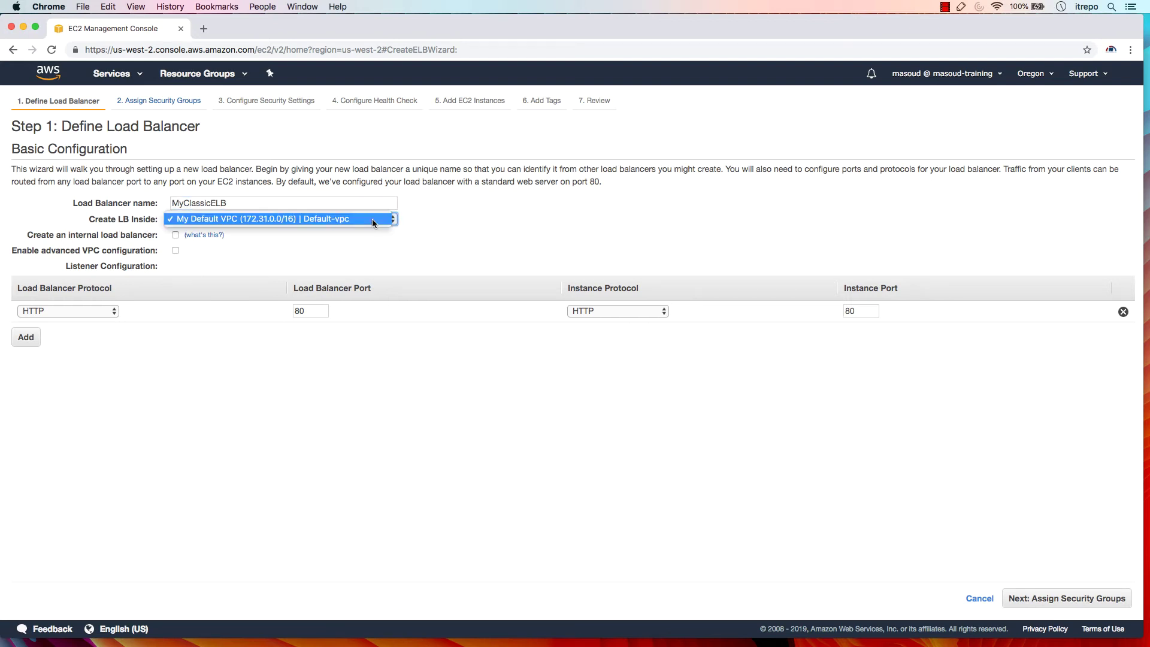
{"action": "left_click", "coordinate": [373, 218]}
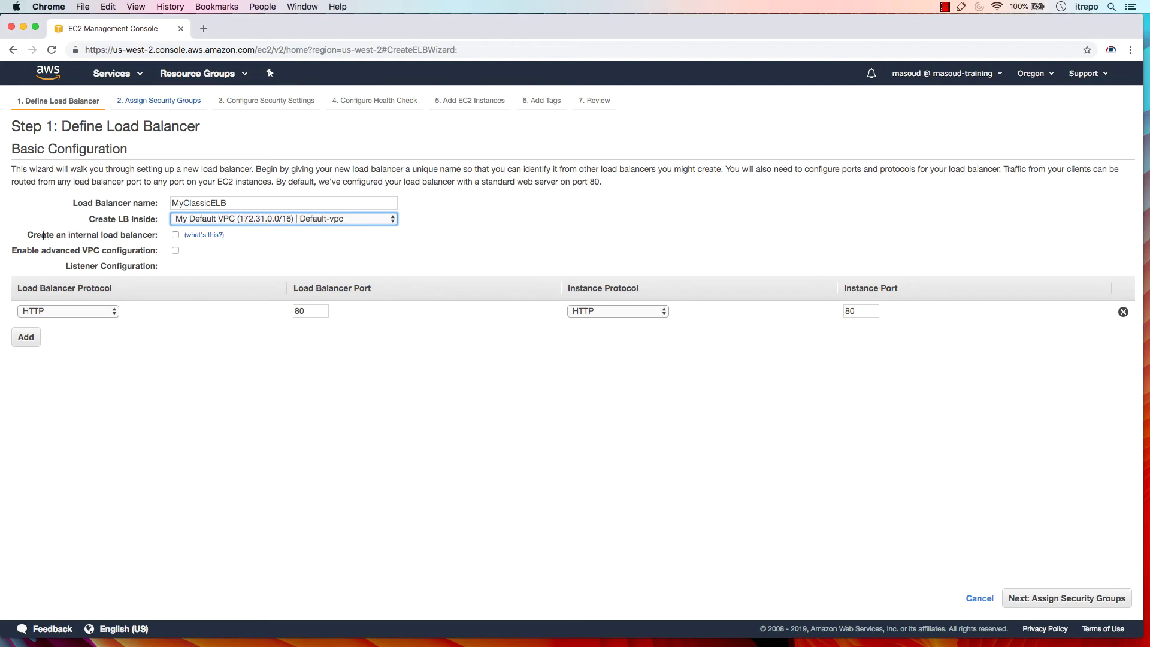
Try the internal load balancer option, switch it off again, and view the listener protocol choices.
{"action": "left_click_drag", "start_coordinate": [28, 235], "coordinate": [156, 238]}
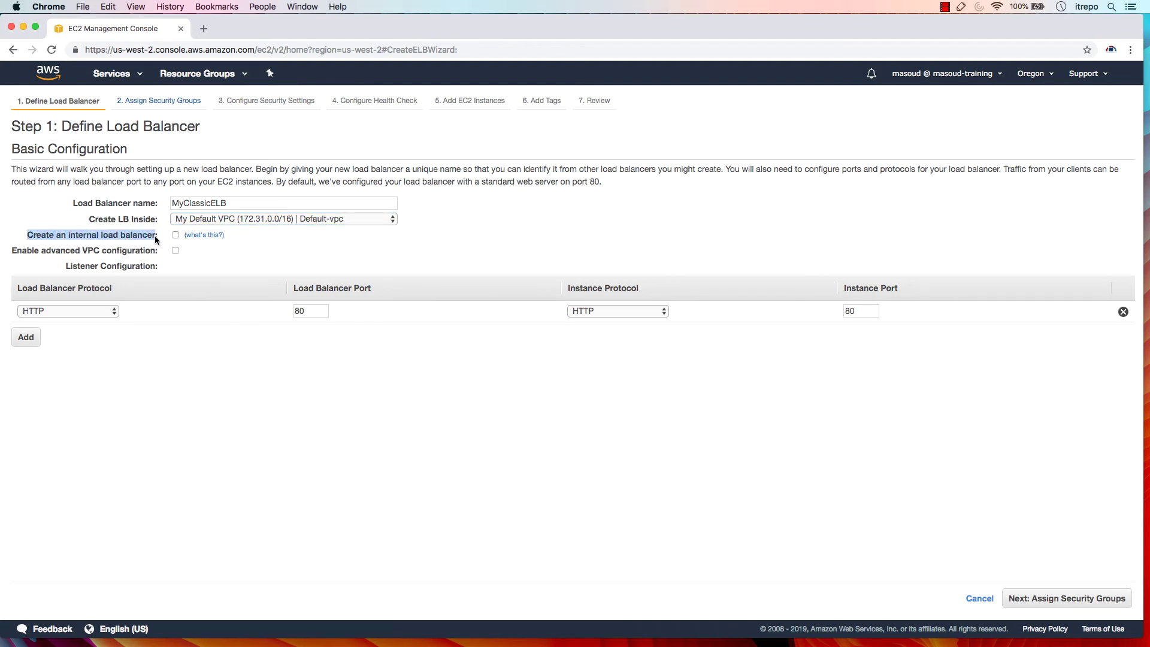
{"action": "left_click", "coordinate": [150, 236]}
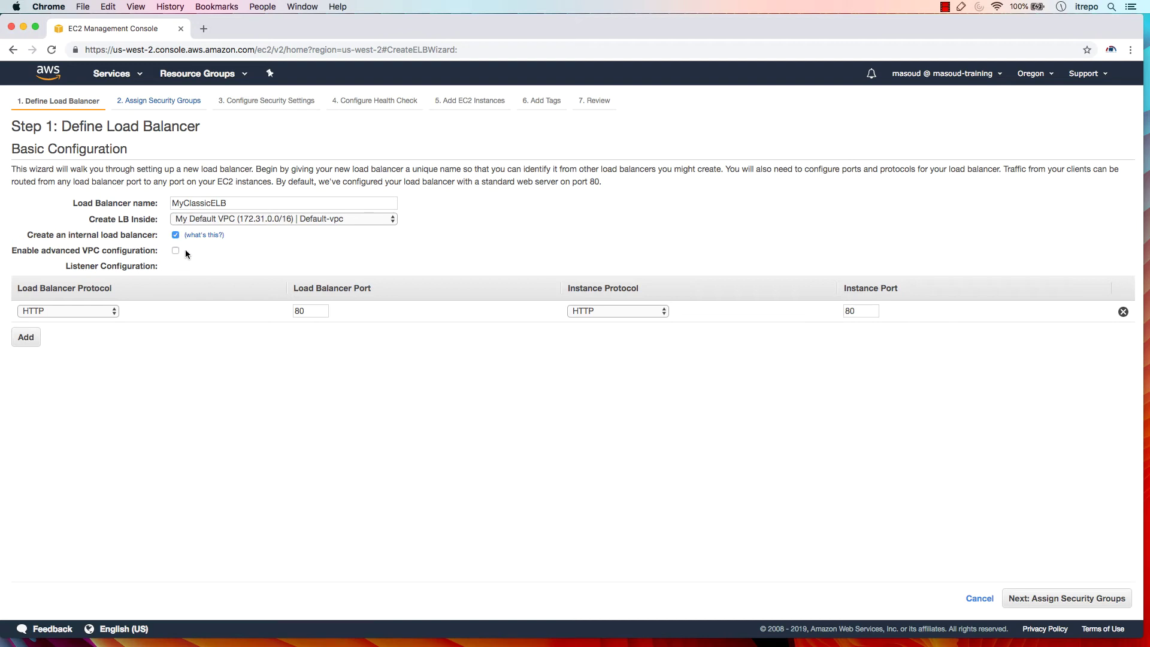
{"action": "left_click", "coordinate": [175, 235]}
{"action": "left_click", "coordinate": [91, 311]}
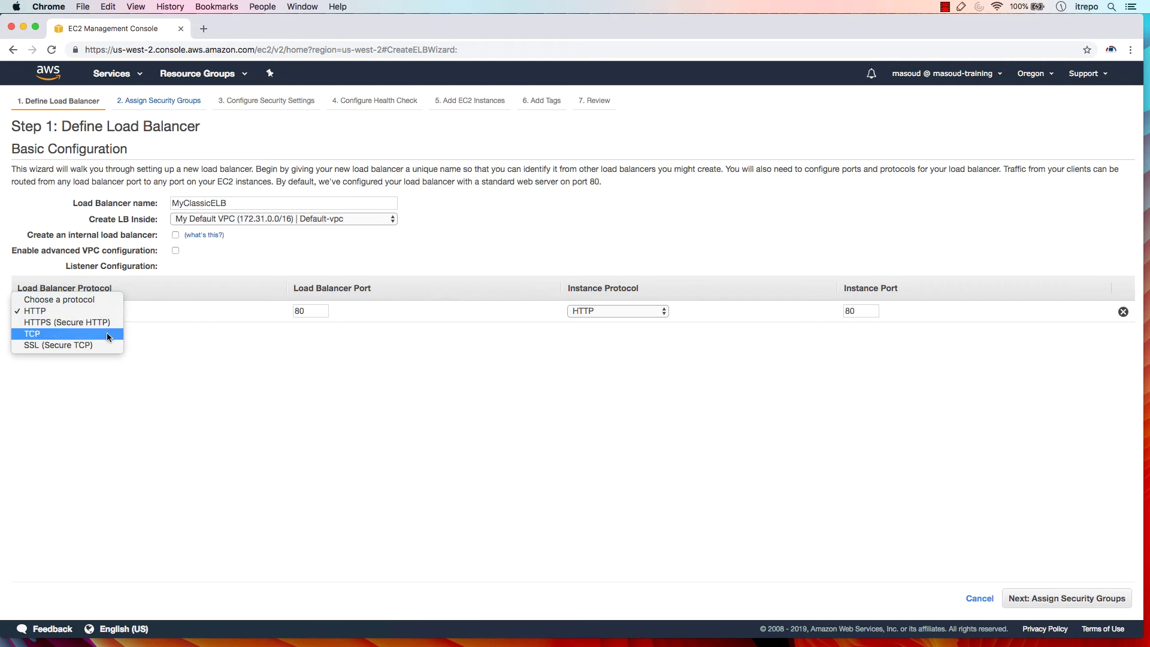
{"action": "left_click", "coordinate": [186, 377]}
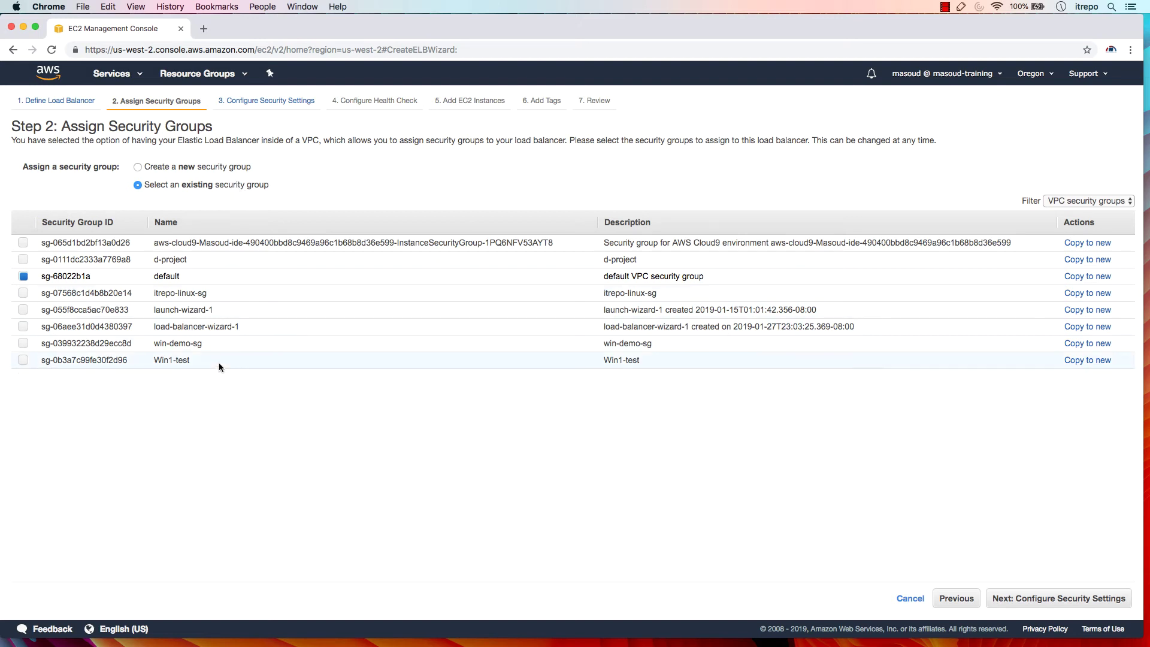
Assign only the existing load-balancer-wizard-1 security group and continue to the health check without a secure listener.
{"action": "left_click", "coordinate": [161, 328]}
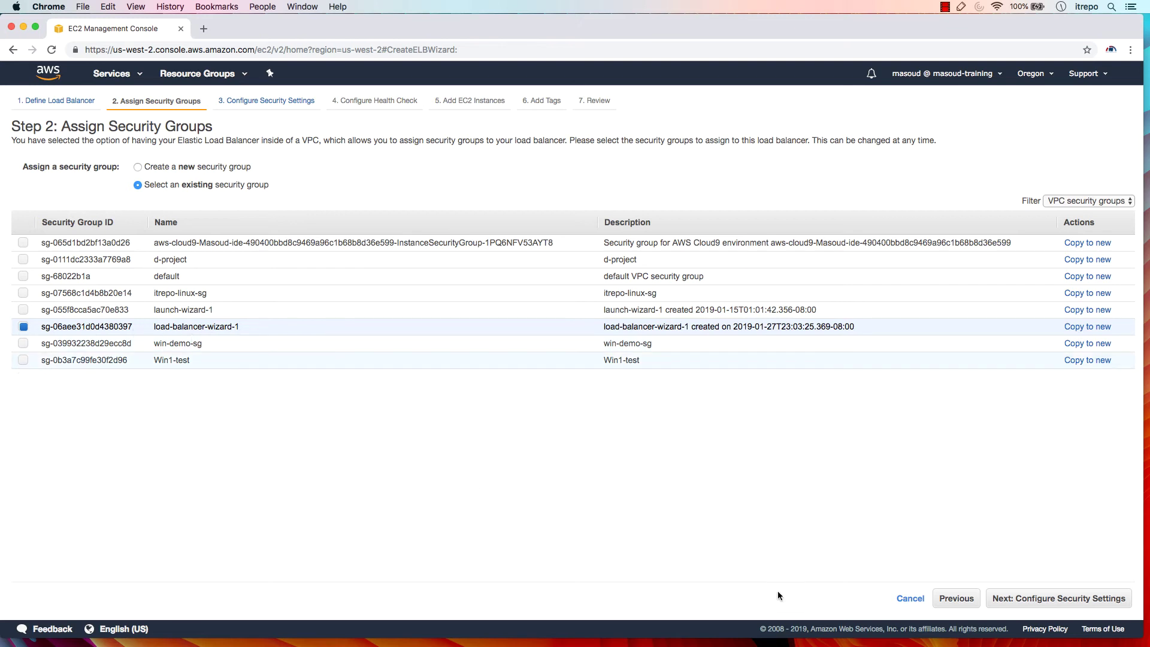
{"action": "left_click", "coordinate": [1076, 601]}
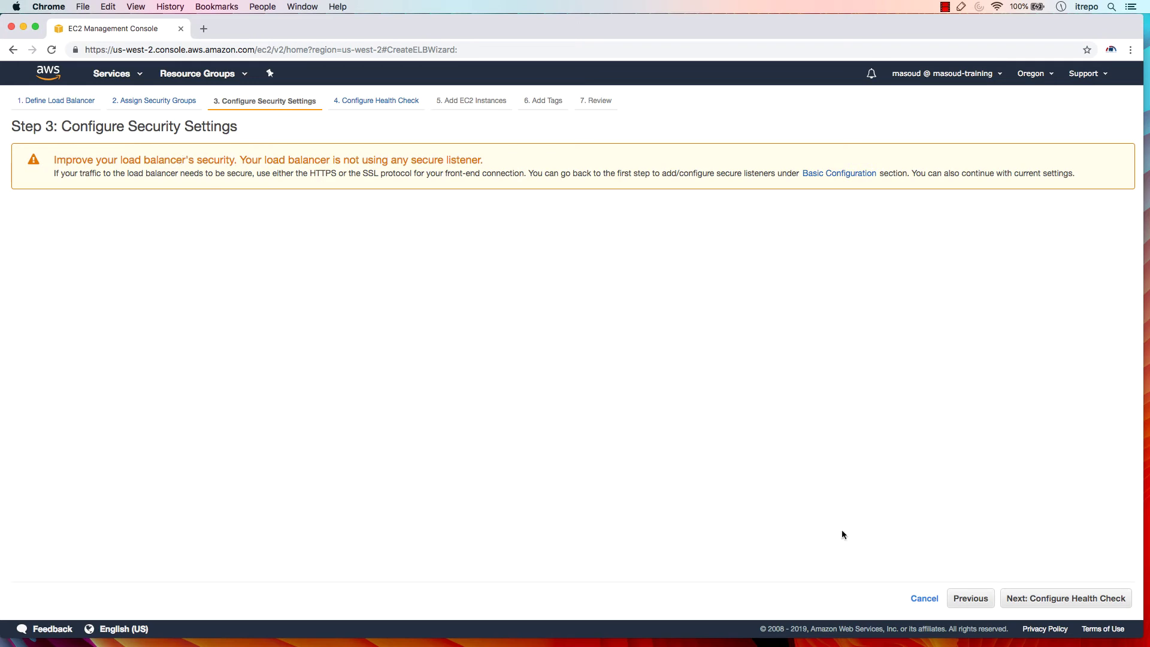
{"action": "left_click", "coordinate": [1059, 597]}
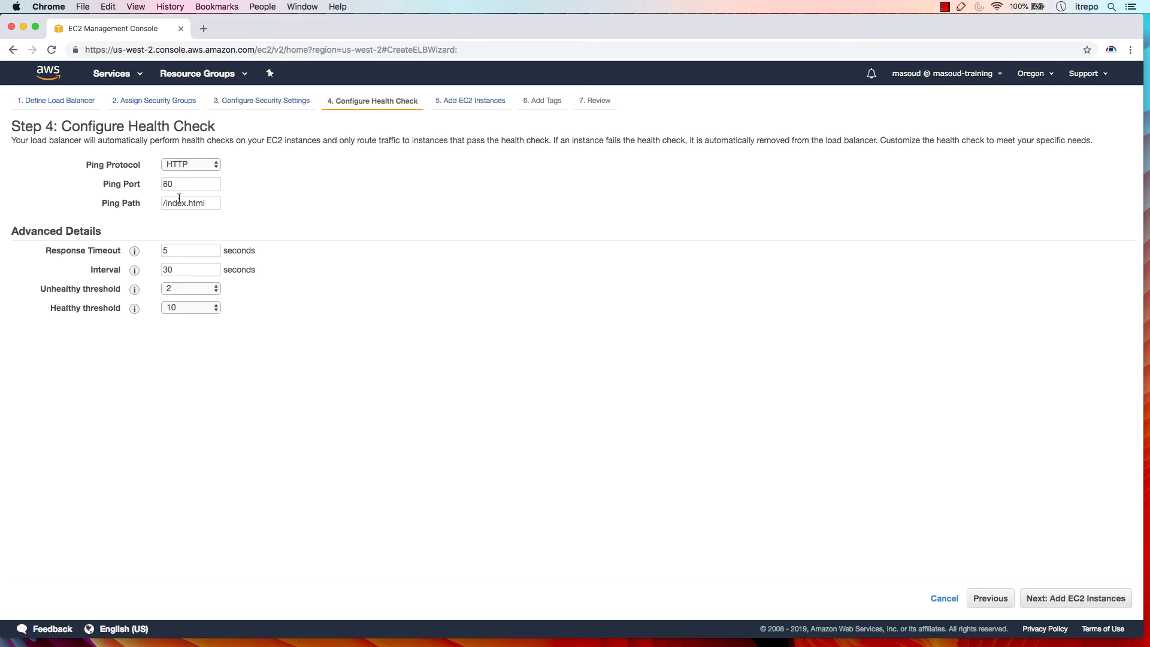
Set the health check ping path to /hc.html.
{"action": "left_click_drag", "start_coordinate": [186, 203], "coordinate": [162, 204]}
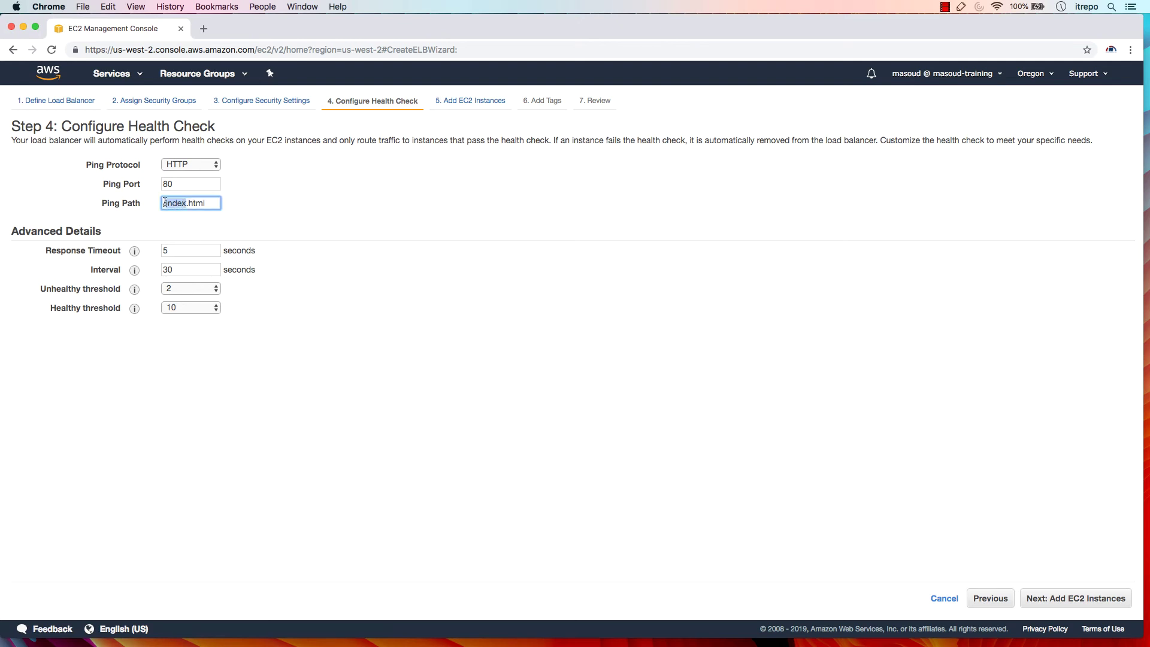
{"action": "type", "text": "/hc"}
{"action": "key", "text": "Tab"}
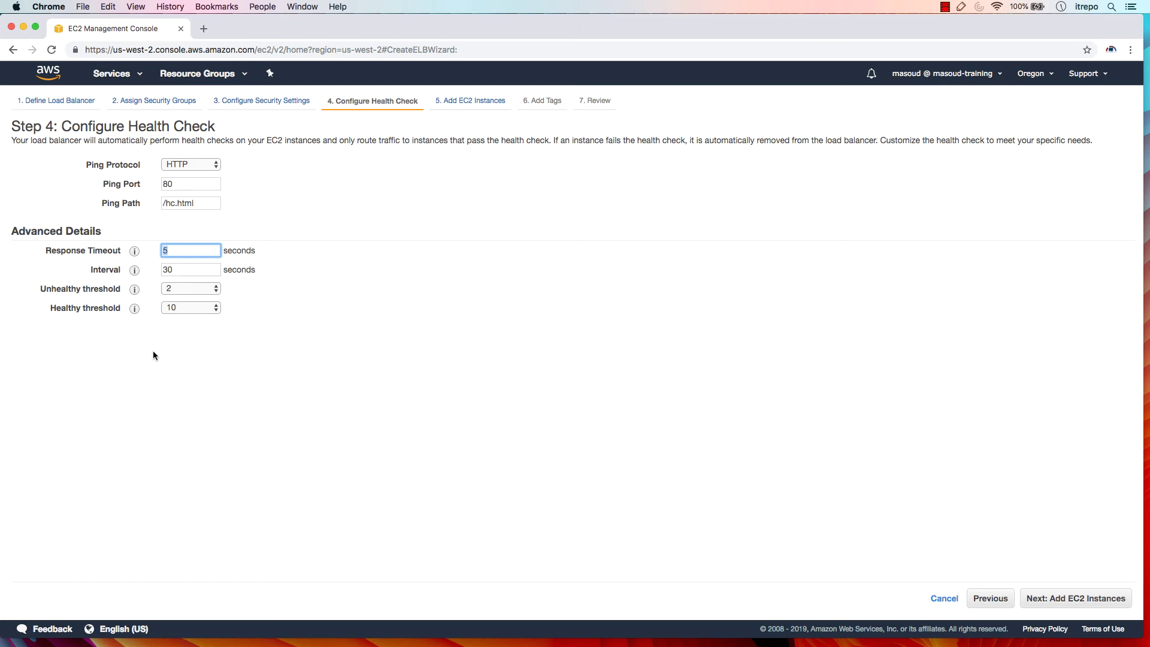
Keep the remaining health check settings and add Web-Server-01, Web-Server-02 and Web-Server-03 to the load balancer.
{"action": "left_click", "coordinate": [1078, 599]}
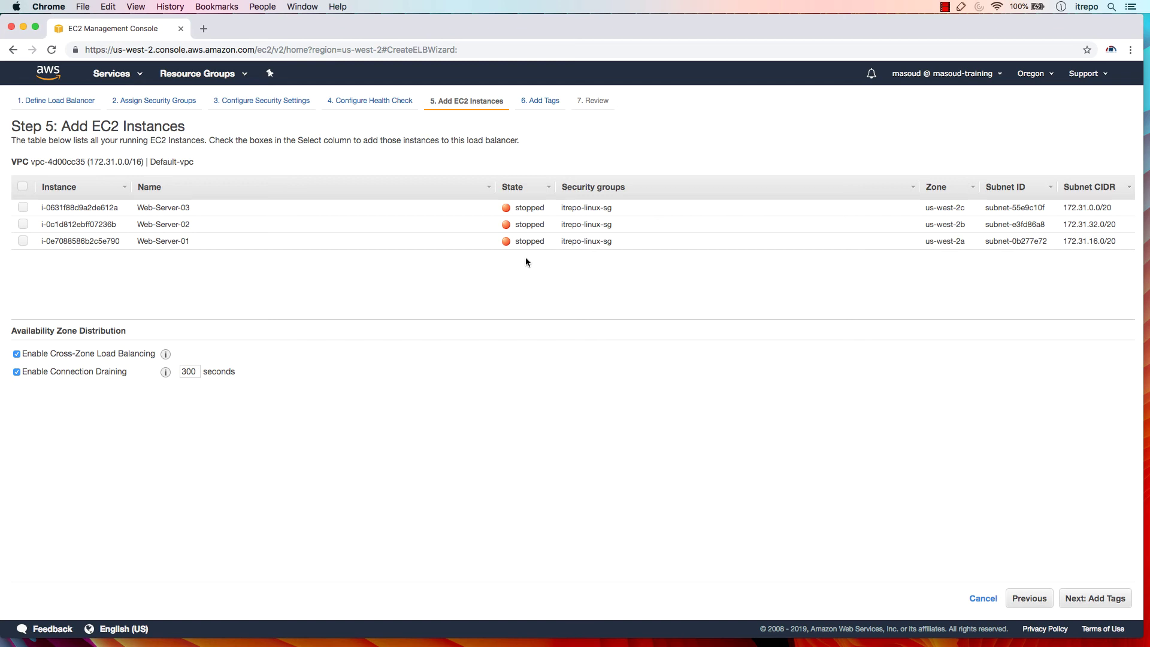
{"action": "left_click", "coordinate": [23, 186]}
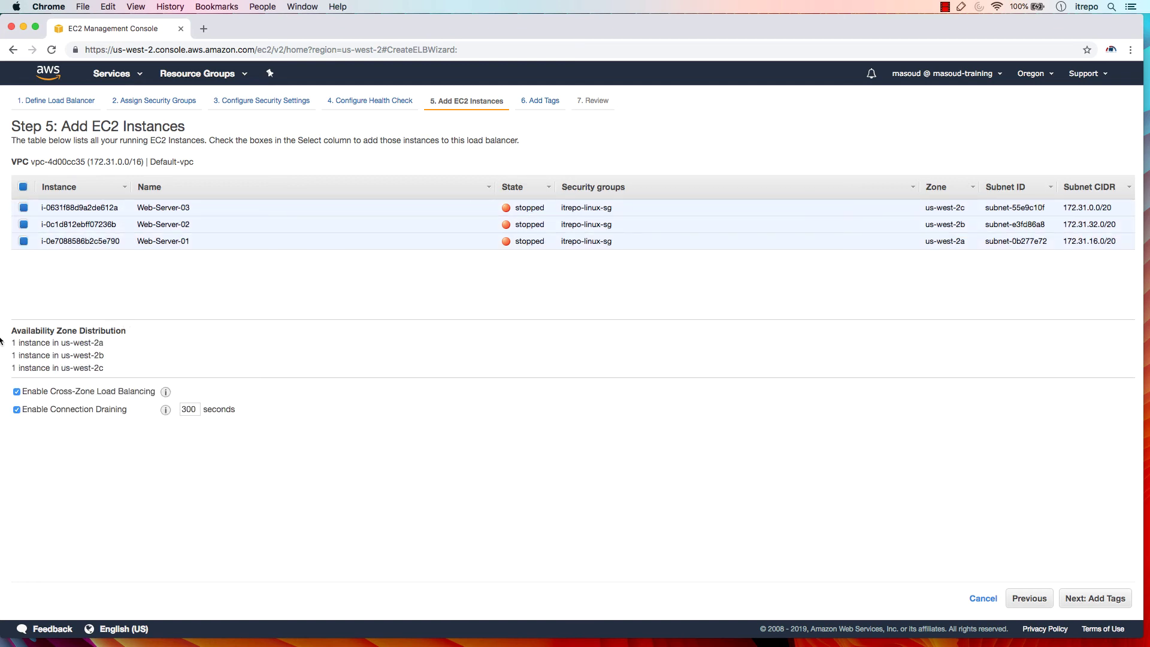
{"action": "left_click", "coordinate": [1073, 599]}
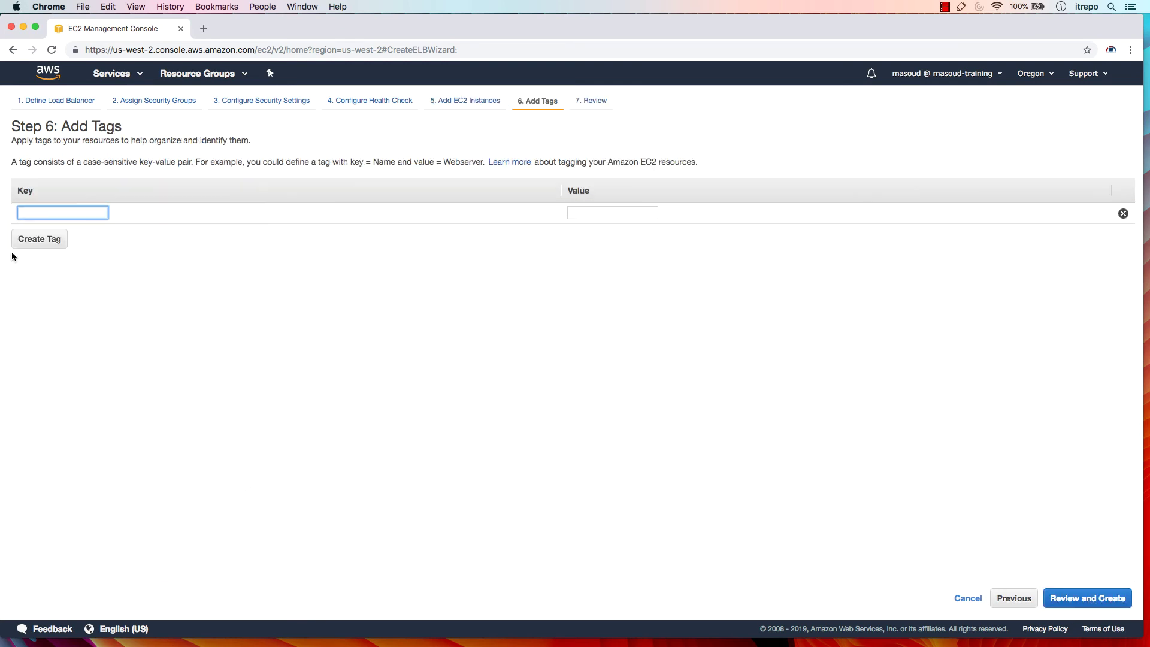
Tag the load balancer with key name and value MyClassicELB, and proceed to the review.
{"action": "type", "text": "name"}
{"action": "key", "text": "Tab"}
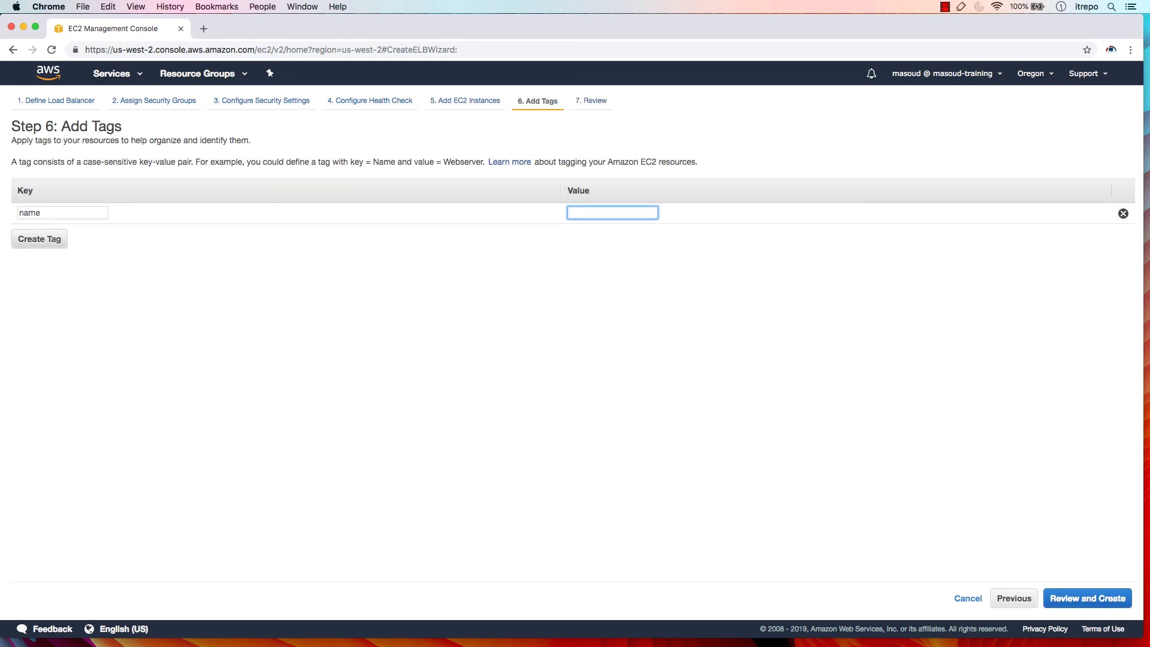
{"action": "type", "text": "MyClassicELB"}
{"action": "left_click", "coordinate": [1079, 599]}
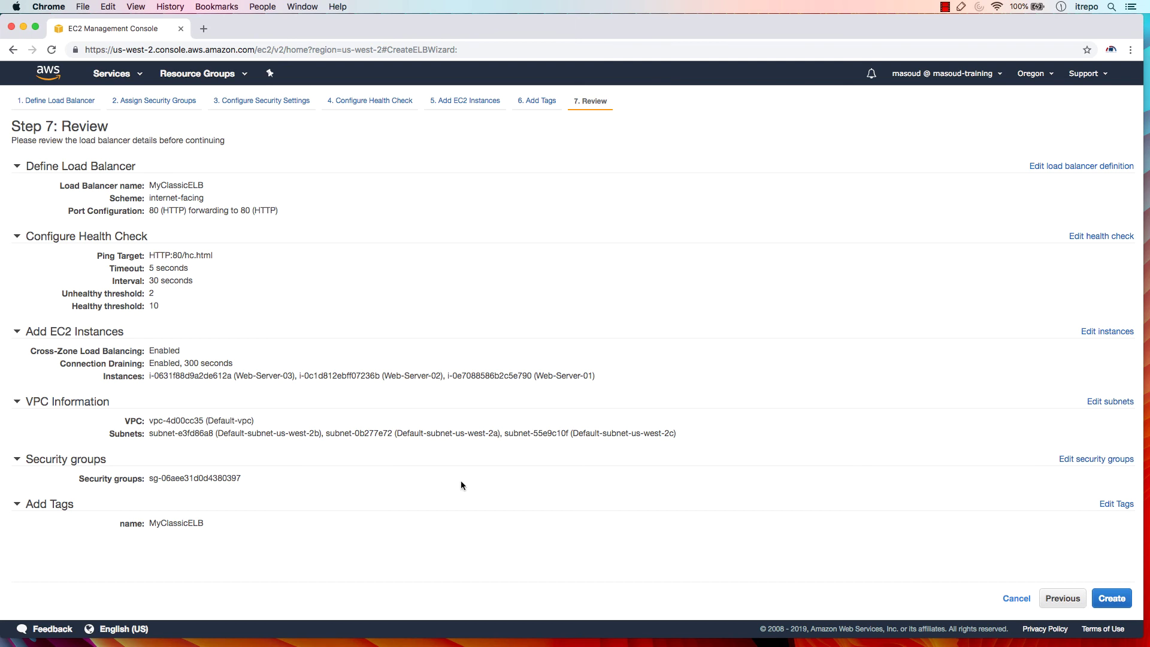
Create the classic load balancer, then clear the search filter on the load balancer list and refresh it.
{"action": "left_click", "coordinate": [1107, 598]}
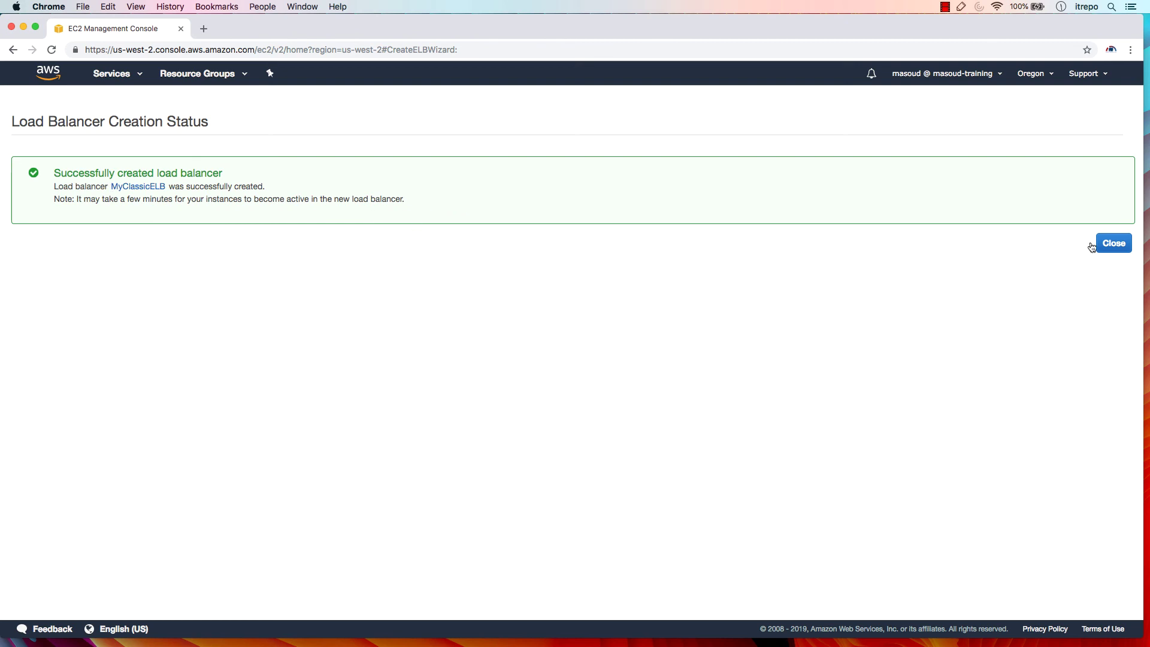
{"action": "left_click", "coordinate": [1111, 243]}
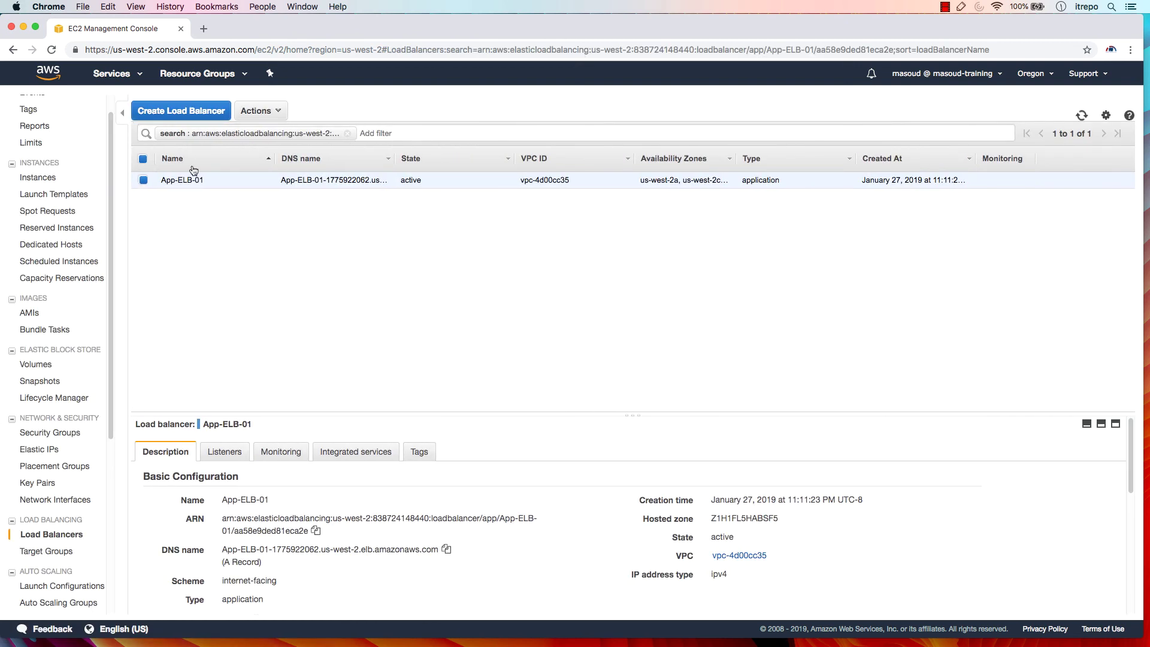
{"action": "left_click", "coordinate": [348, 133]}
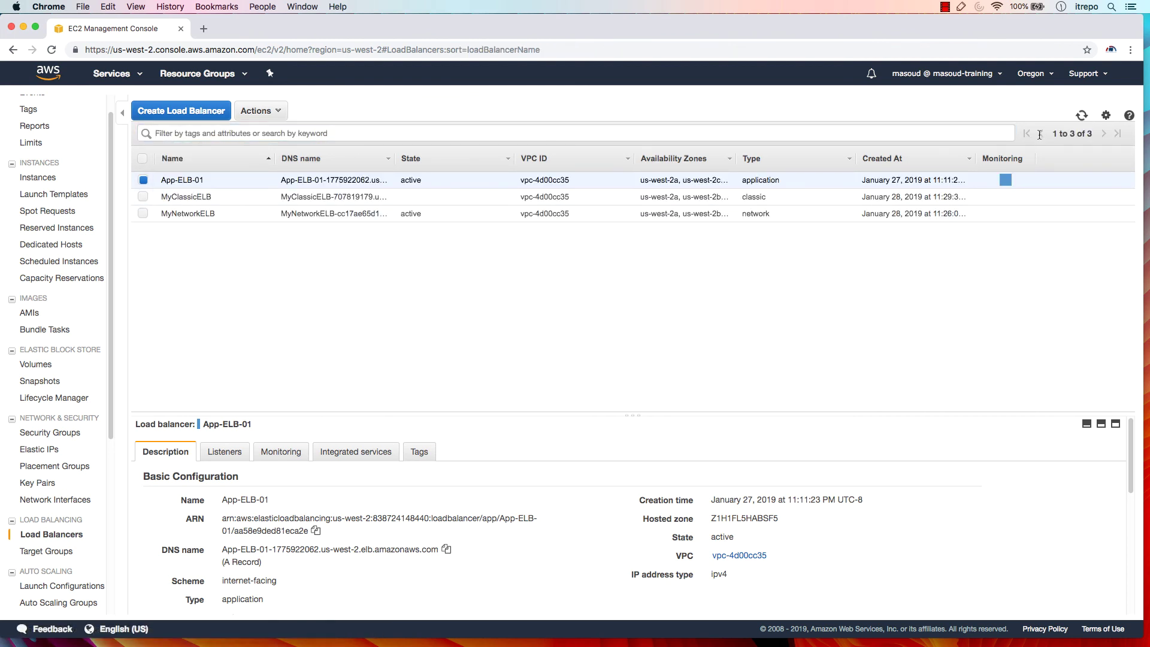
{"action": "left_click", "coordinate": [1076, 118]}
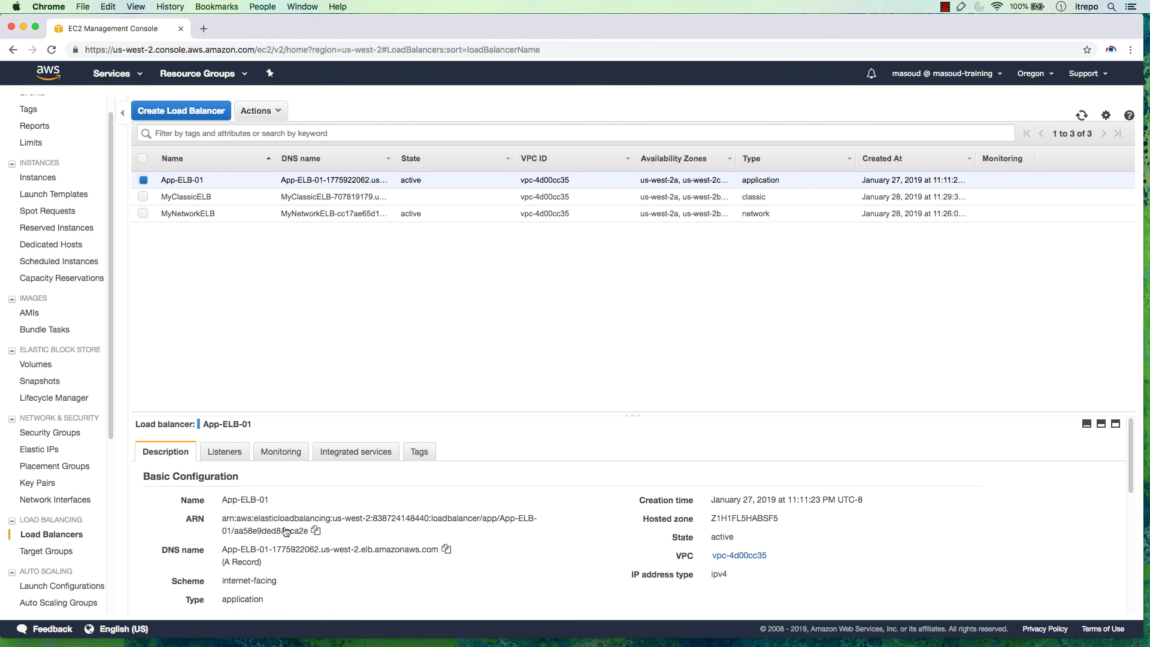
Examine the descriptions of MyClassicELB and MyNetworkELB, focusing on their DNS names.
{"action": "left_click", "coordinate": [336, 198]}
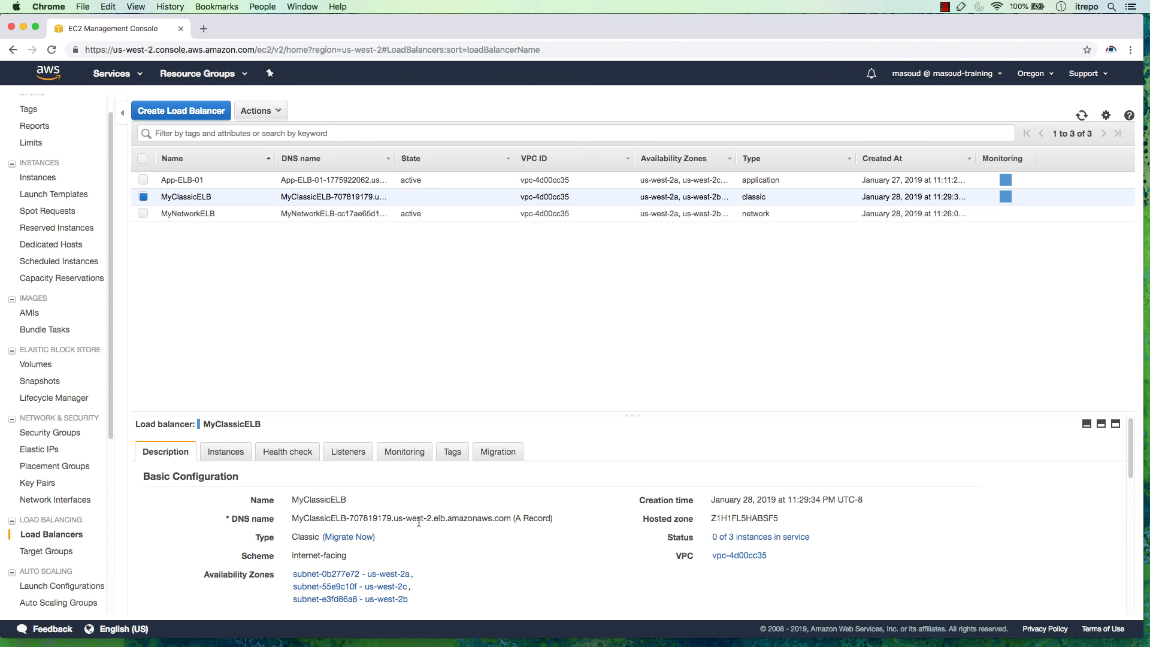
{"action": "left_click_drag", "start_coordinate": [382, 520], "coordinate": [412, 520]}
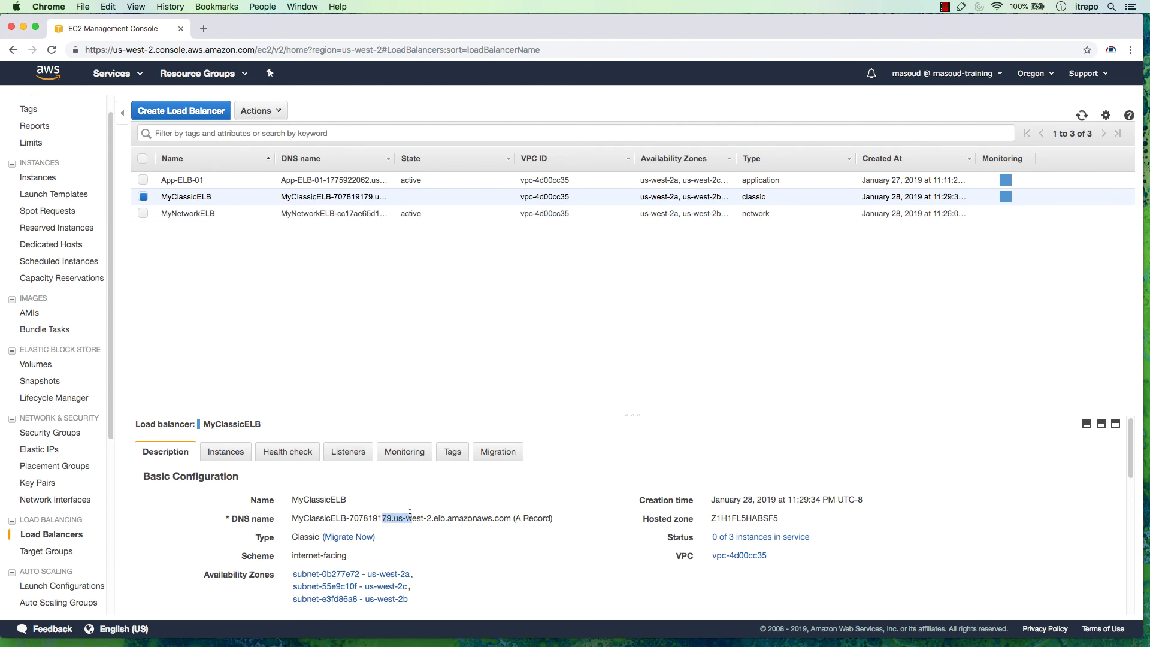
{"action": "left_click", "coordinate": [316, 214]}
{"action": "left_click_drag", "start_coordinate": [222, 550], "coordinate": [470, 550]}
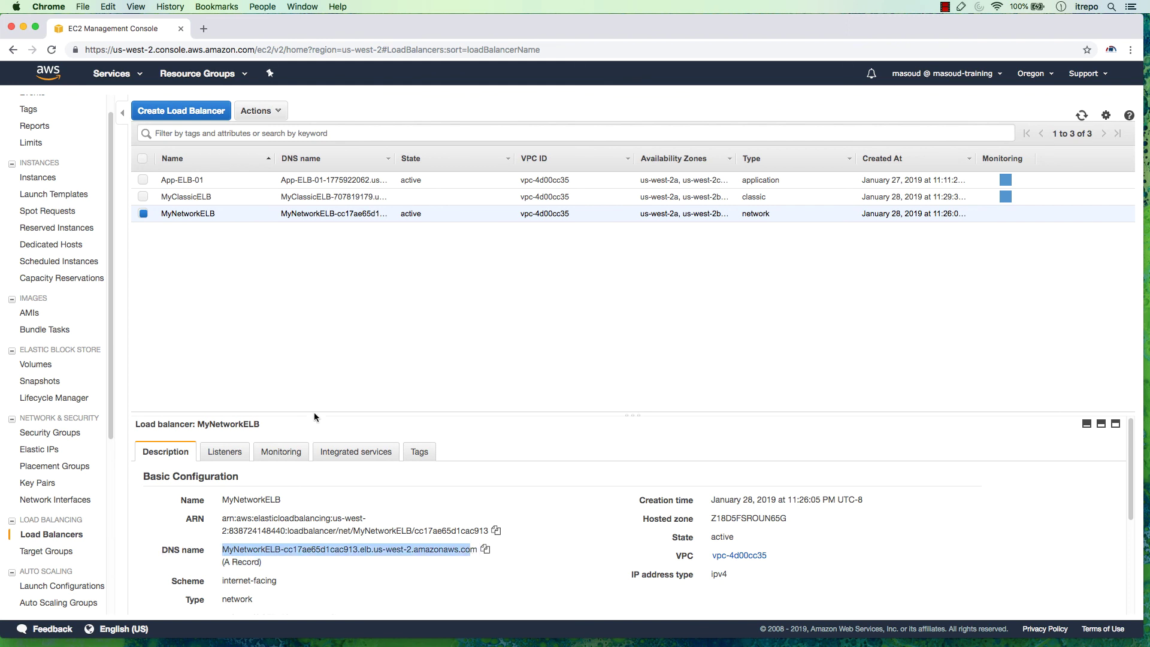